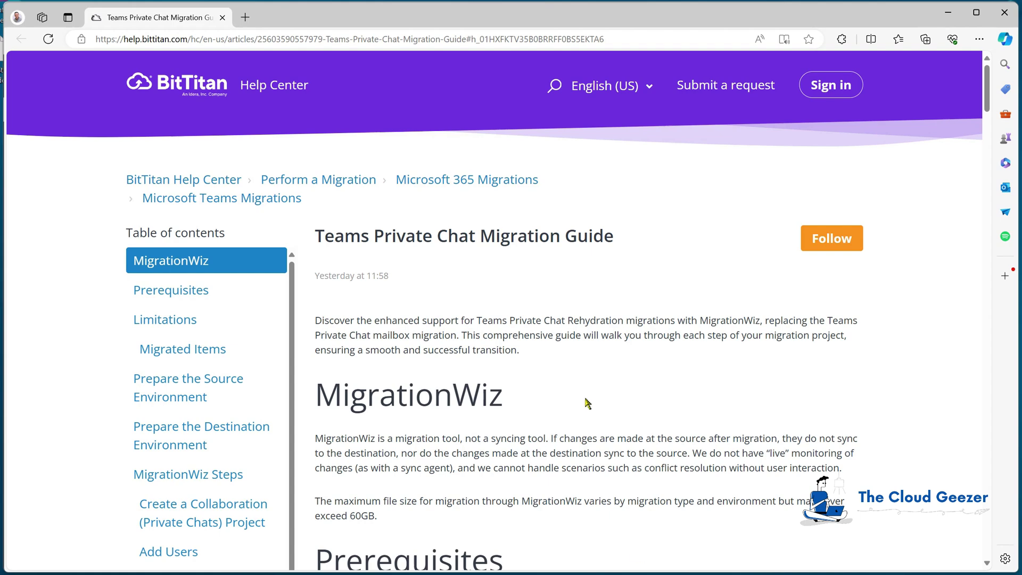
# Read through the Teams Private Chat Migration Guide's prerequisites, limitations, migrated items and source and destination preparation sections
pyautogui.scroll(-1, 586, 404)
pyautogui.scroll(-1, 577, 394)
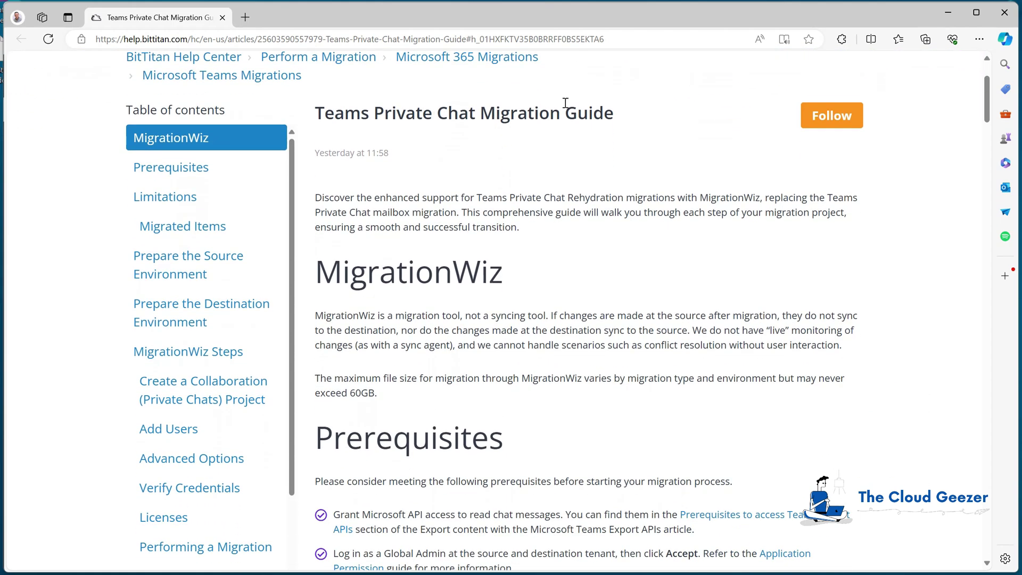
pyautogui.scroll(1, 426, 128)
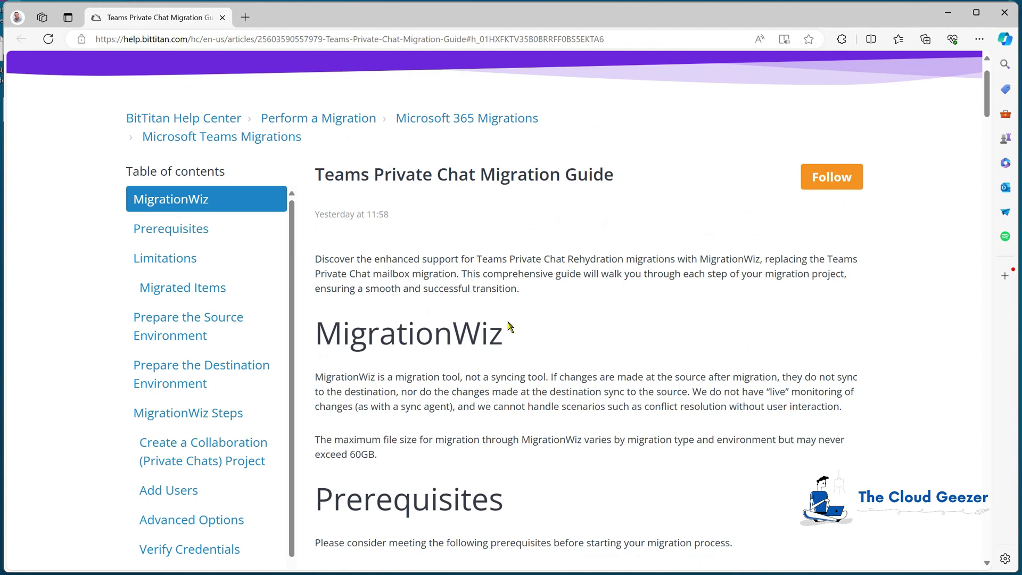
pyautogui.scroll(-3, 510, 326)
pyautogui.scroll(-2, 510, 326)
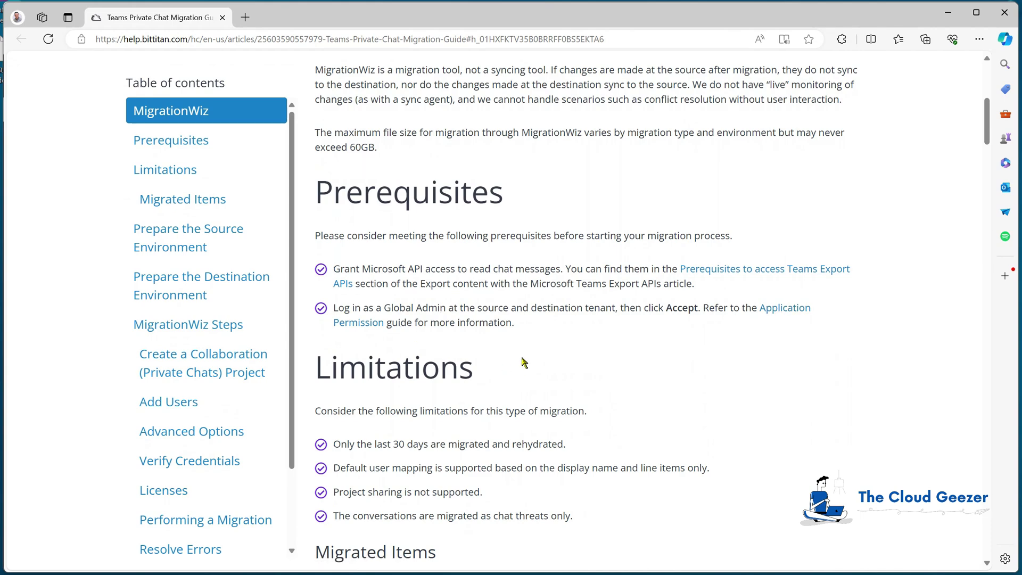
pyautogui.scroll(-3, 539, 345)
pyautogui.scroll(-7, 539, 346)
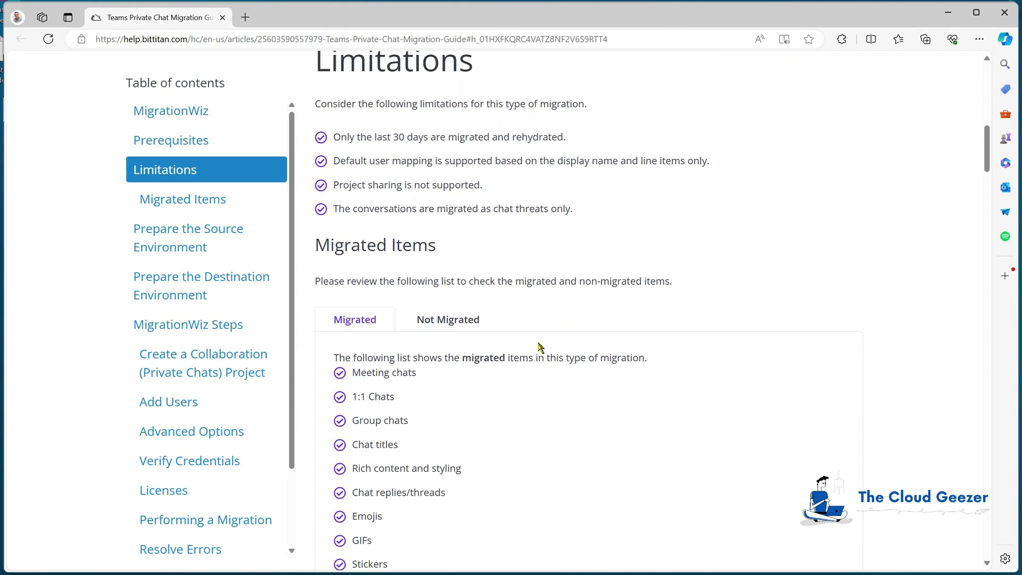
pyautogui.scroll(-2, 538, 346)
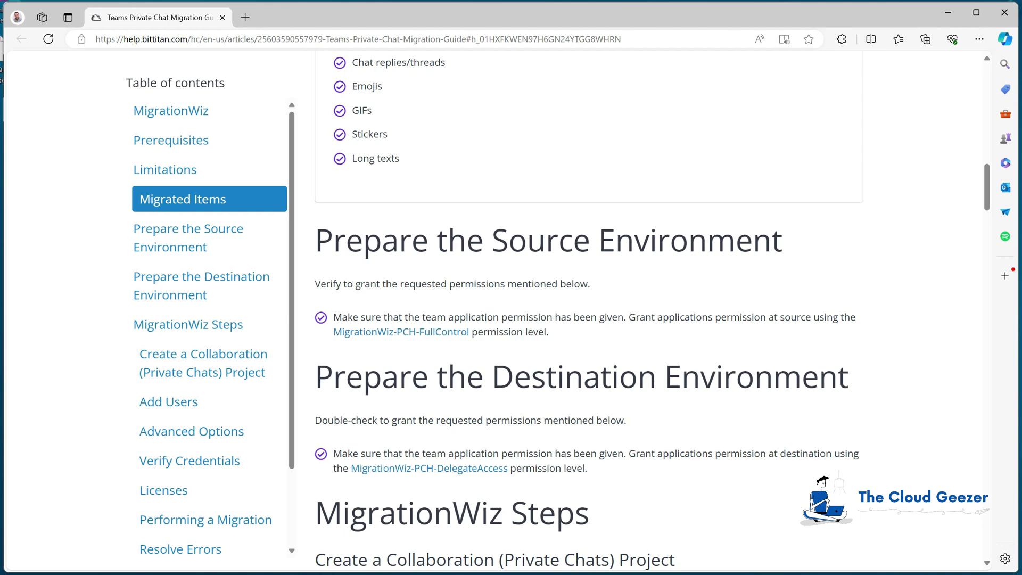
# Open the Application Permission guide linked under Prerequisites and read down to its Permissions section
pyautogui.click(988, 171)
pyautogui.moveTo(988, 170); pyautogui.dragTo(988, 112)
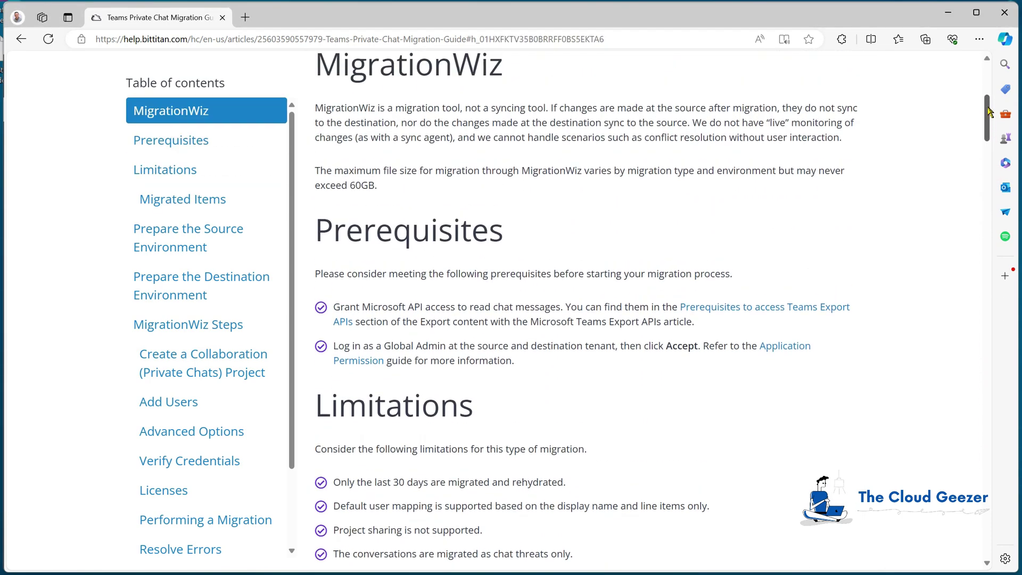
pyautogui.click(788, 349)
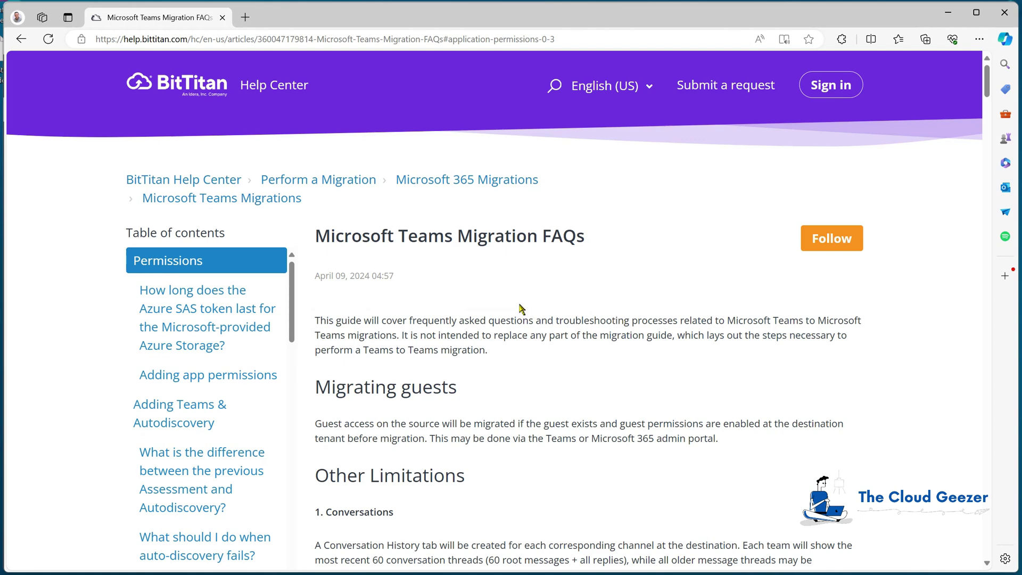
pyautogui.scroll(-8, 521, 320)
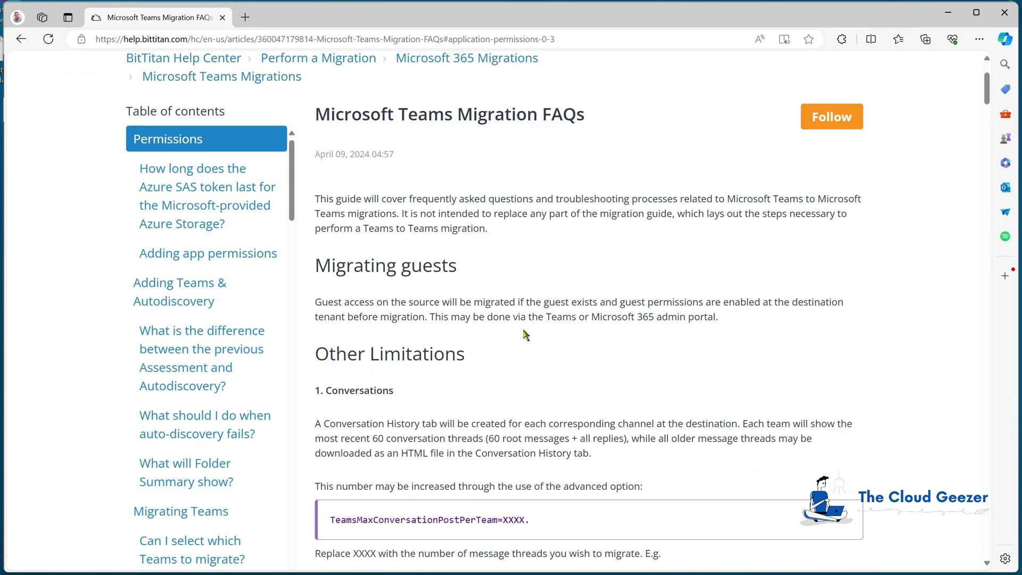
pyautogui.scroll(-9, 525, 334)
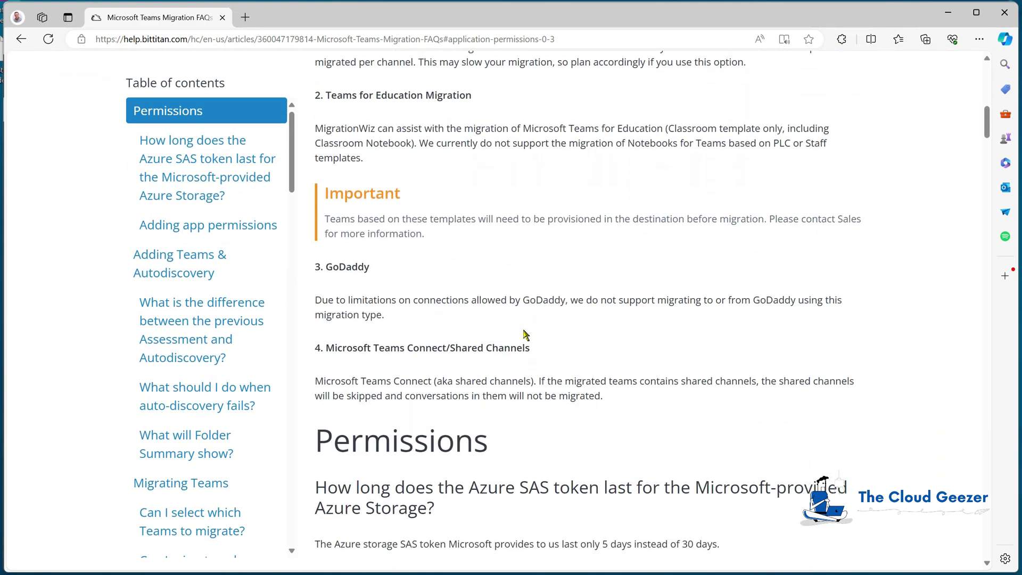
pyautogui.scroll(-5, 525, 335)
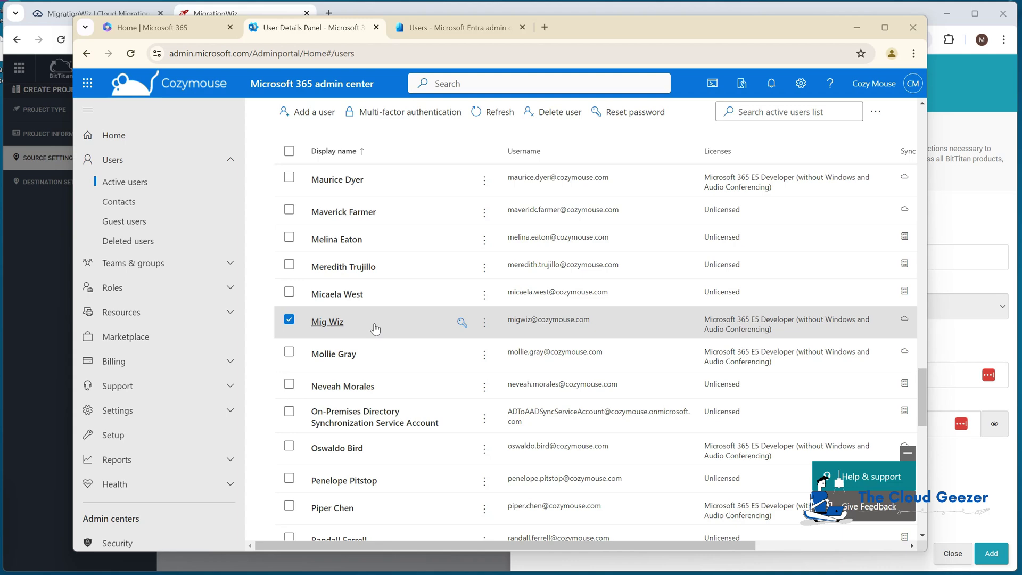
# In the Microsoft 365 admin center, review the Mig Wiz service account's roles and mail details, then close its details
pyautogui.click(340, 323)
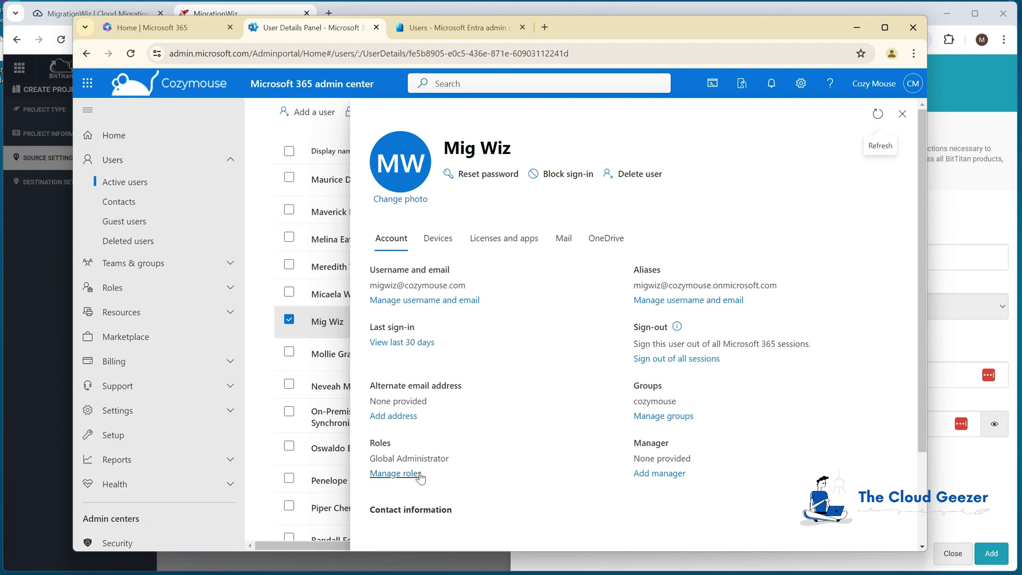
pyautogui.click(563, 245)
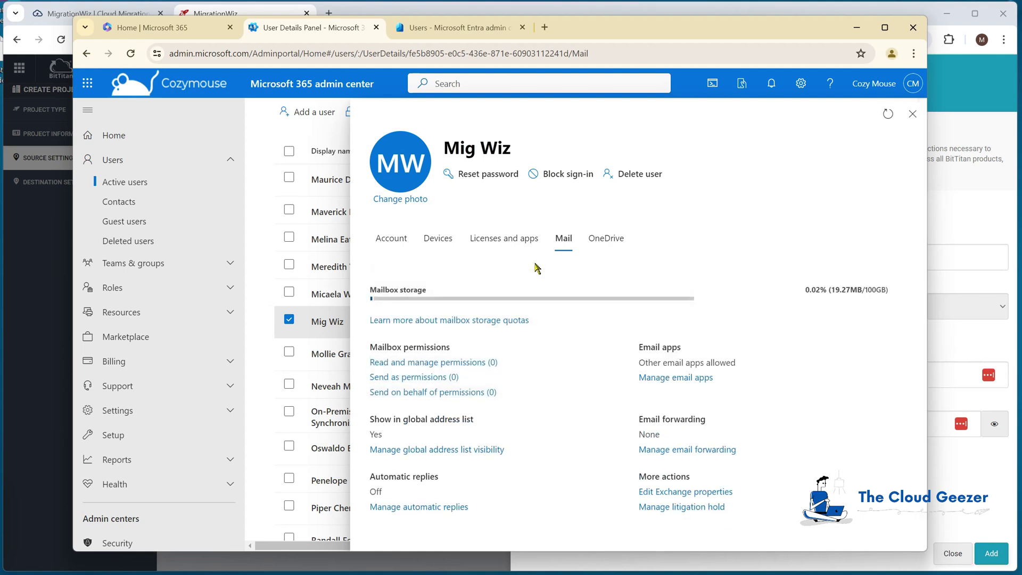
pyautogui.click(392, 238)
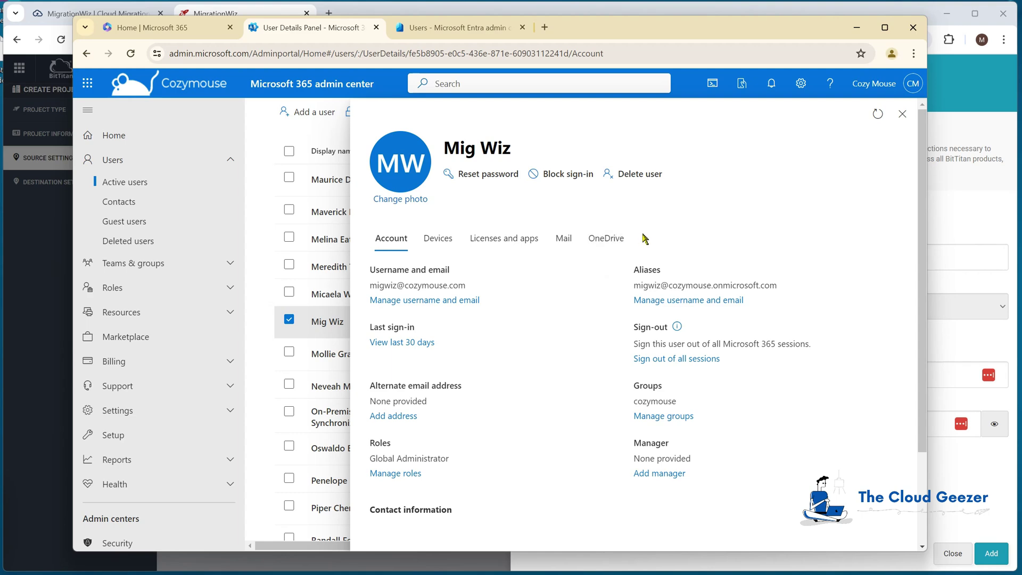
pyautogui.click(903, 114)
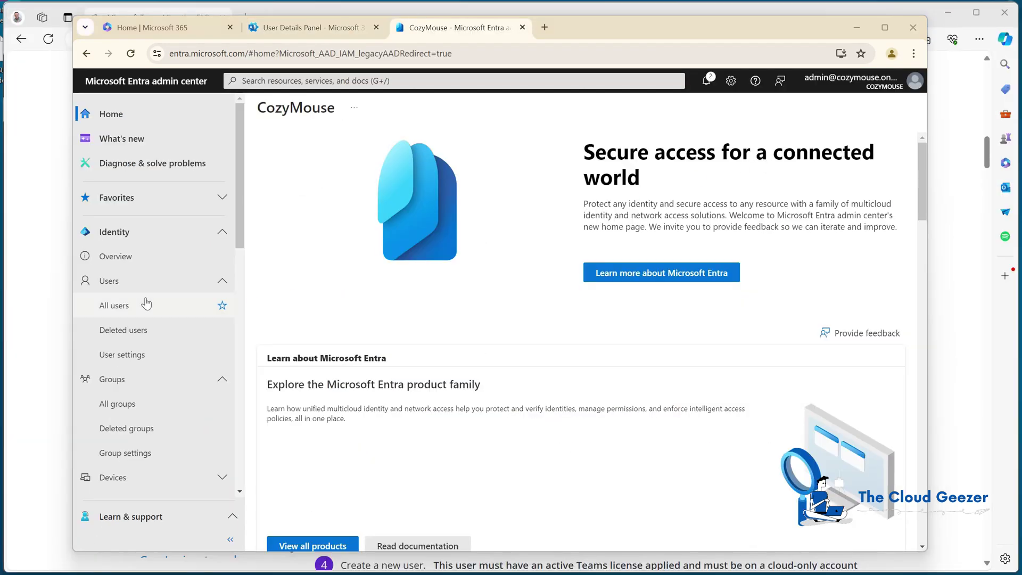
# In the Microsoft Entra admin center, examine which users the MFA Policy under Conditional Access includes and excludes
pyautogui.moveTo(238, 233); pyautogui.dragTo(236, 346)
pyautogui.click(128, 334)
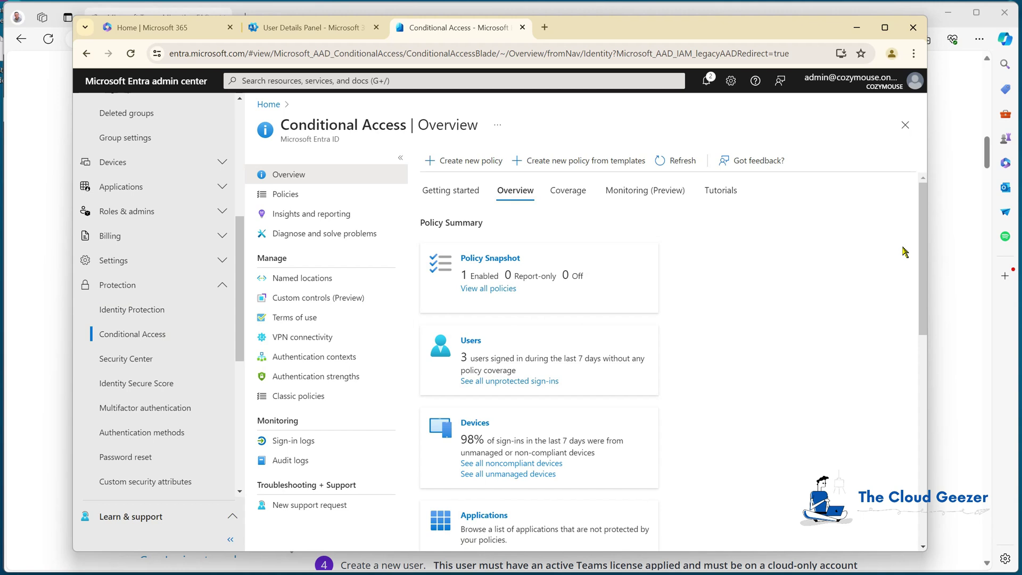
pyautogui.click(314, 195)
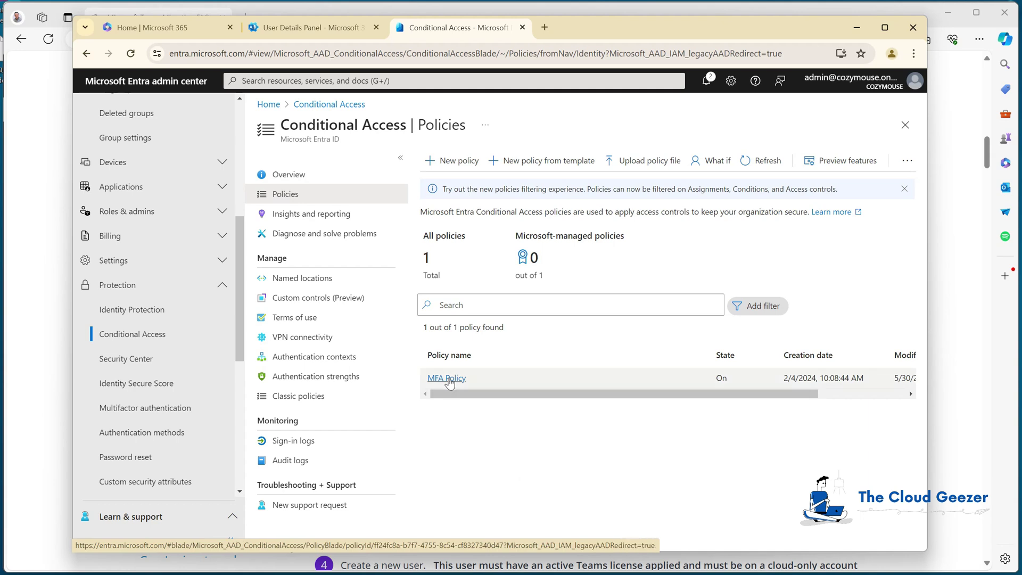
pyautogui.click(447, 379)
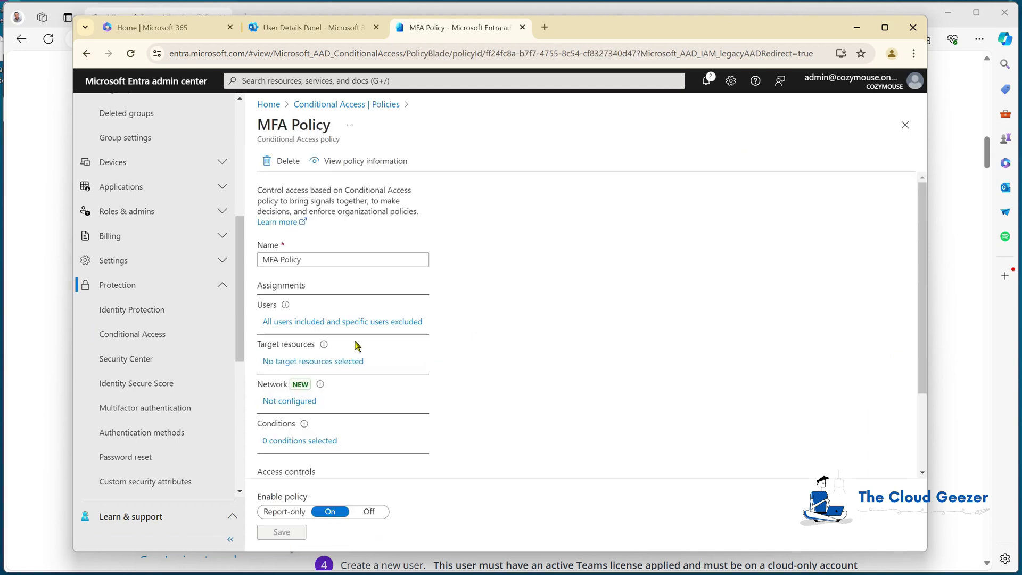
pyautogui.click(319, 323)
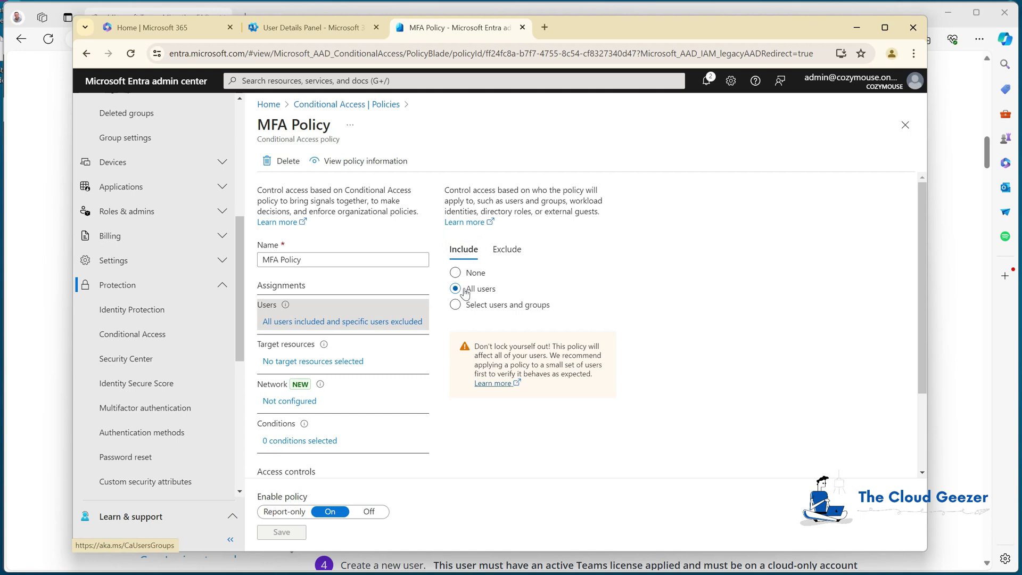
pyautogui.click(507, 250)
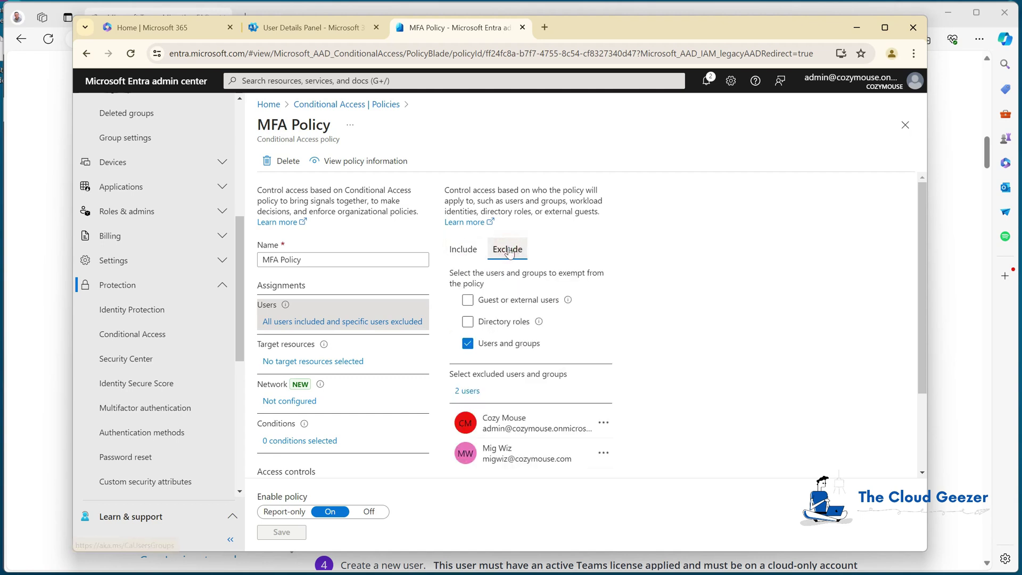
pyautogui.scroll(-1, 535, 420)
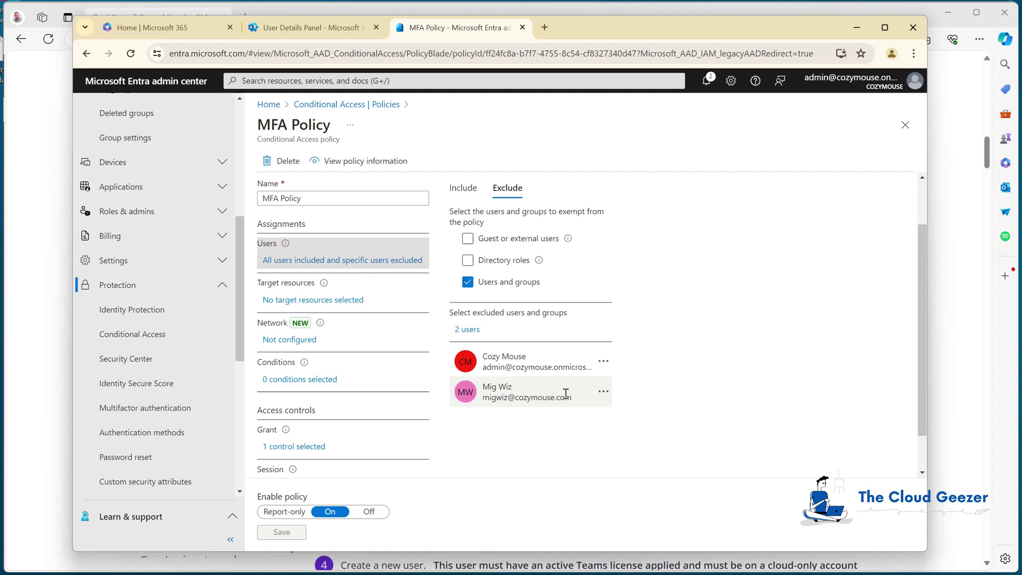
# Start a new Security group in Entra named MigrationWiz with the description "For Migration purposes"
pyautogui.click(272, 104)
pyautogui.scroll(3, 165, 242)
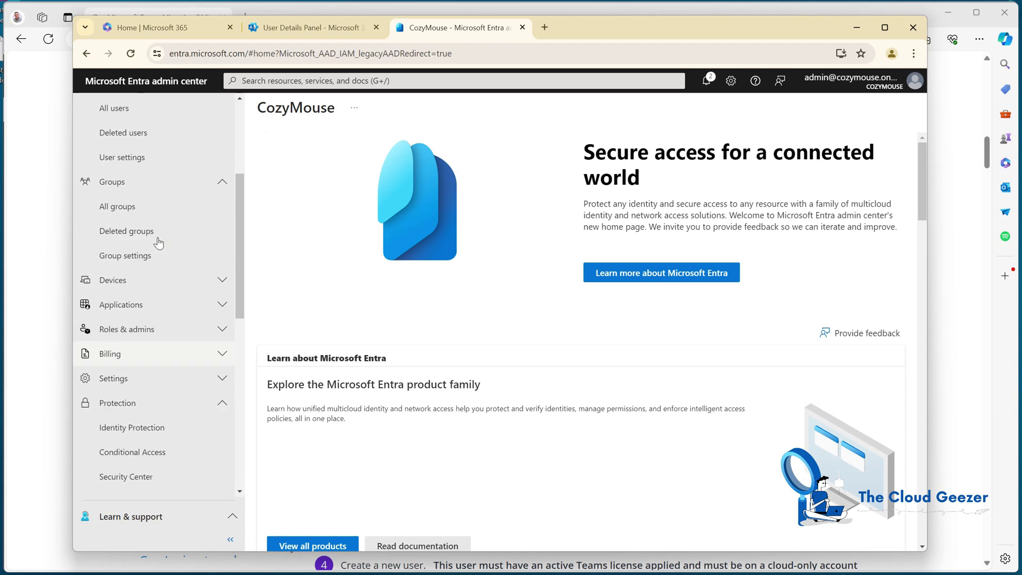
pyautogui.click(141, 211)
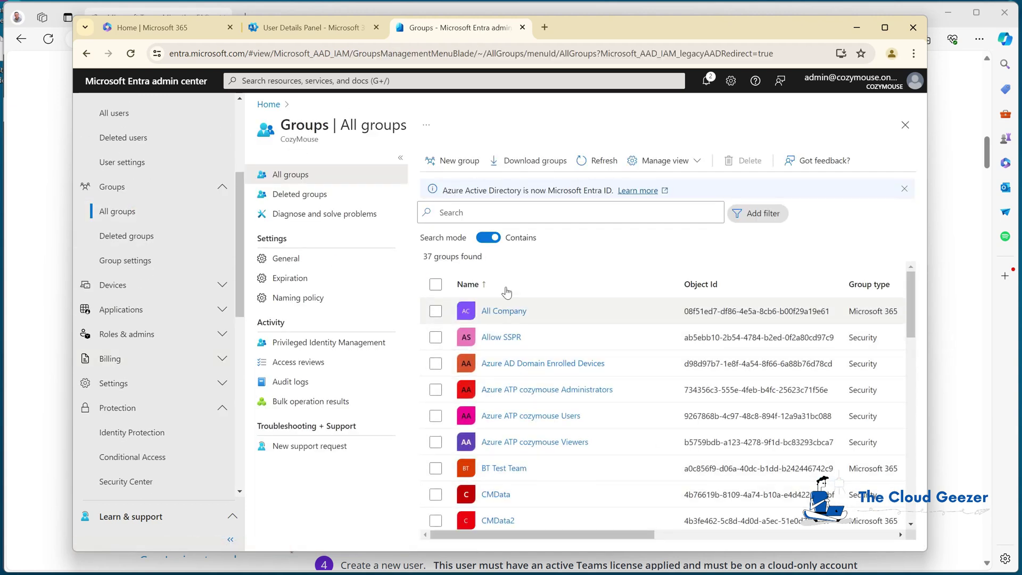
pyautogui.click(460, 160)
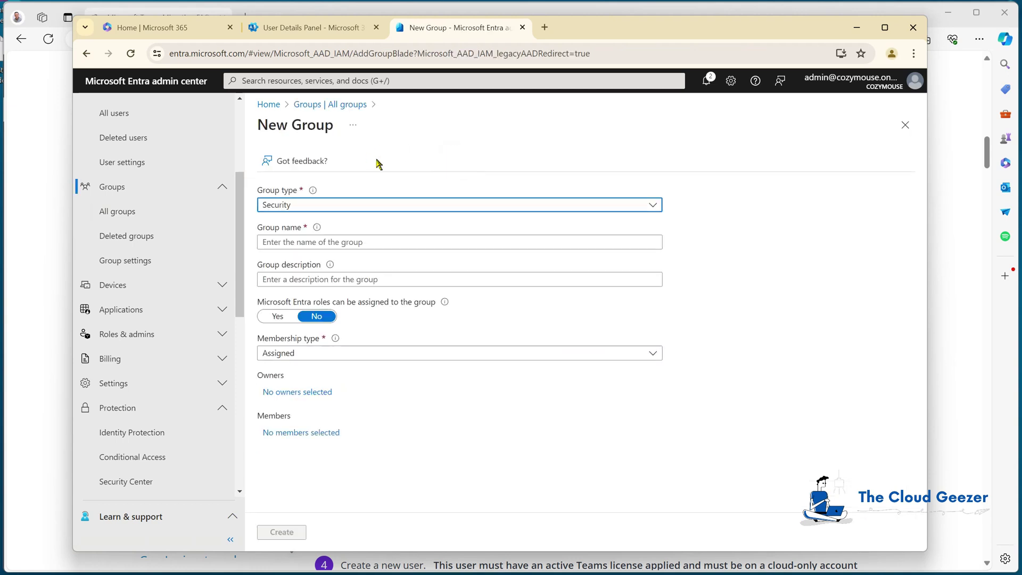
pyautogui.click(326, 246)
pyautogui.write('MigrationWiz')
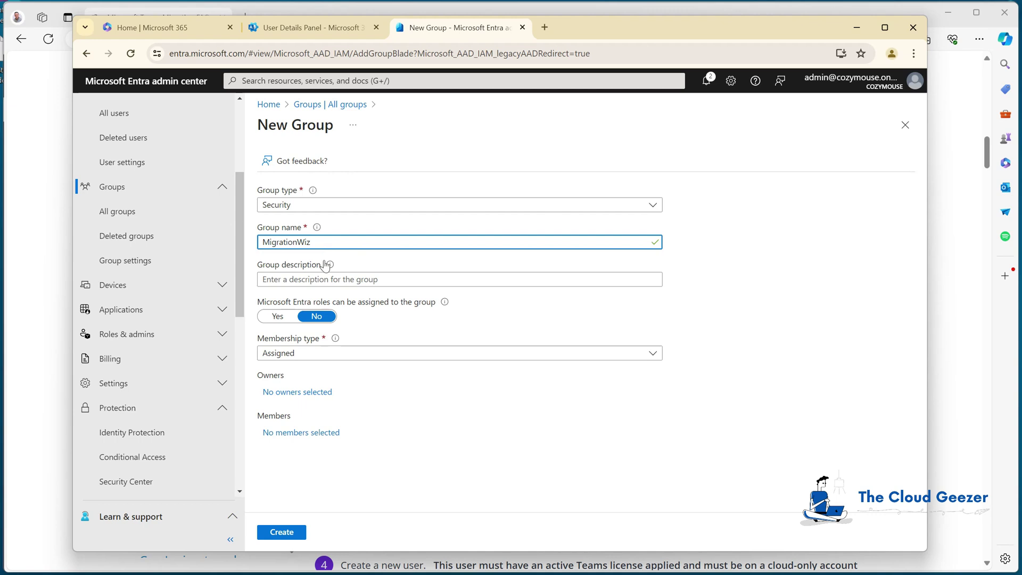
pyautogui.click(323, 279)
pyautogui.write('For Migration purposes')
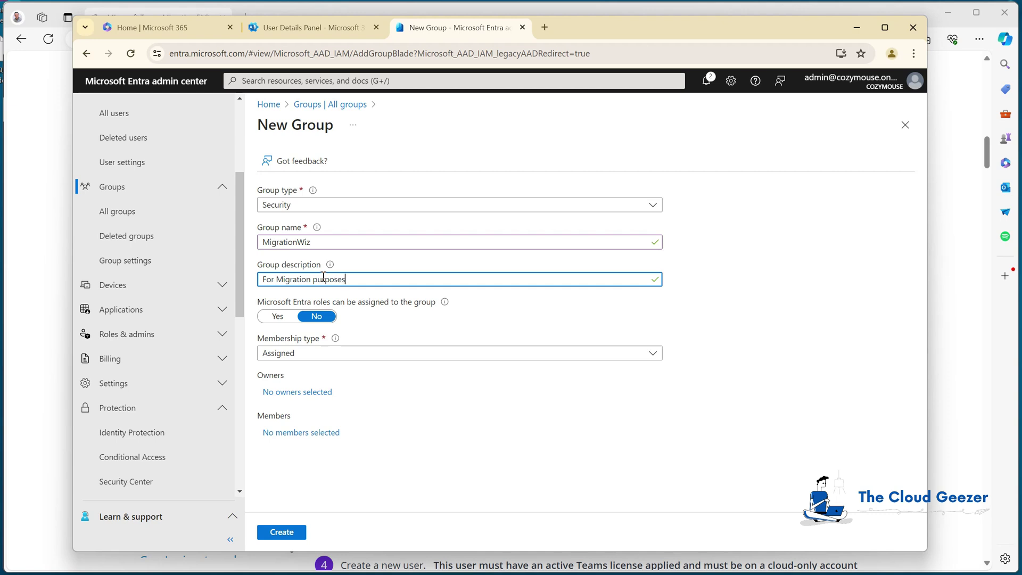
# Add the Mig Wiz user account as a member and create the group
pyautogui.click(294, 432)
pyautogui.scroll(-6, 663, 333)
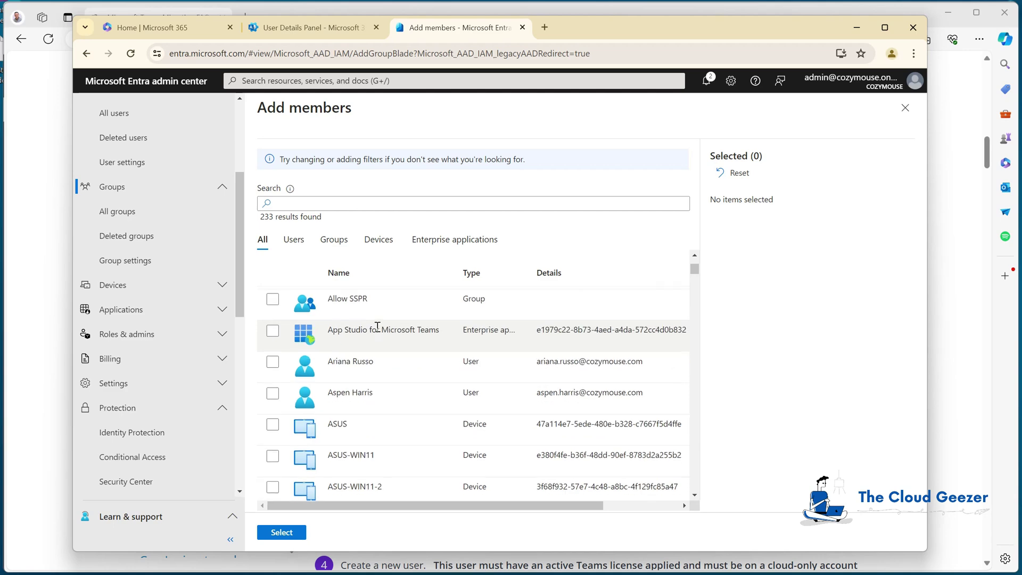
pyautogui.moveTo(695, 276); pyautogui.dragTo(697, 394)
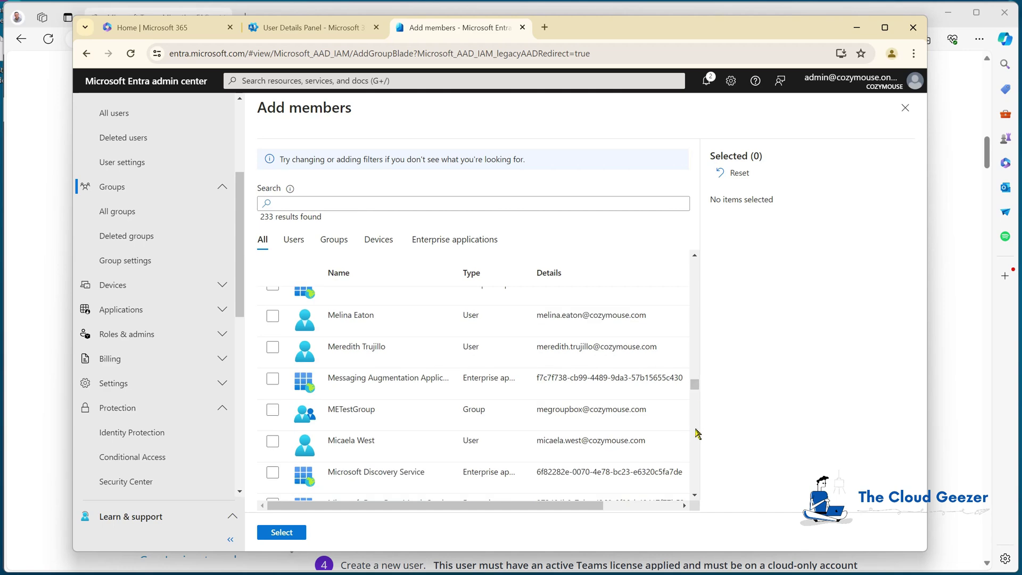
pyautogui.scroll(-2, 391, 399)
pyautogui.scroll(-15, 391, 399)
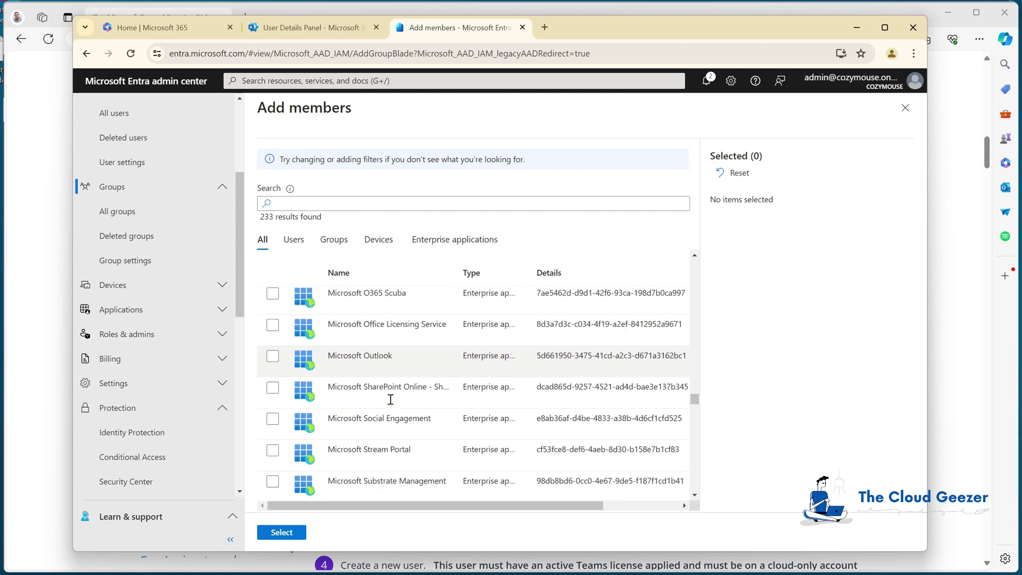
pyautogui.scroll(-6, 389, 396)
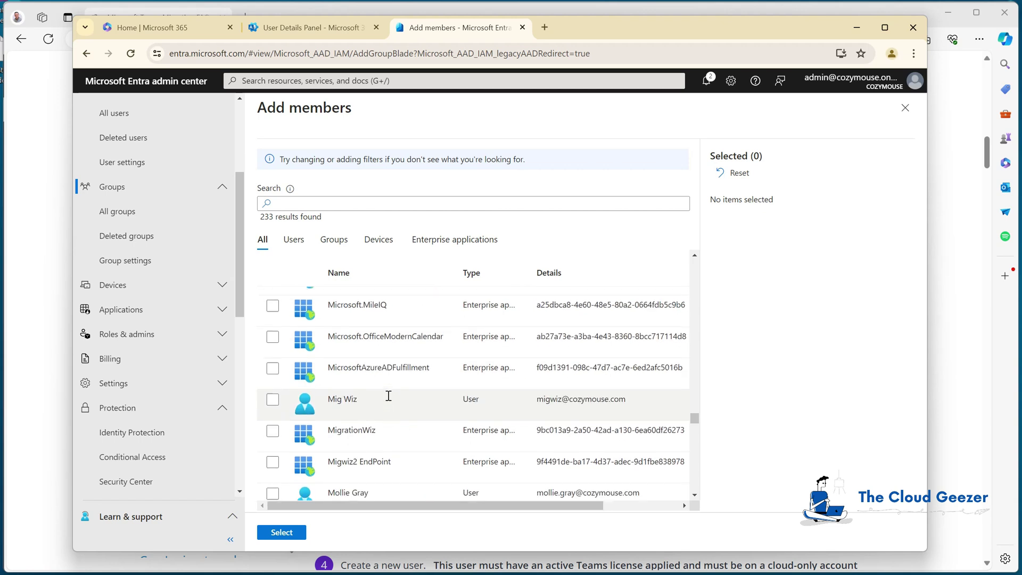
pyautogui.click(272, 335)
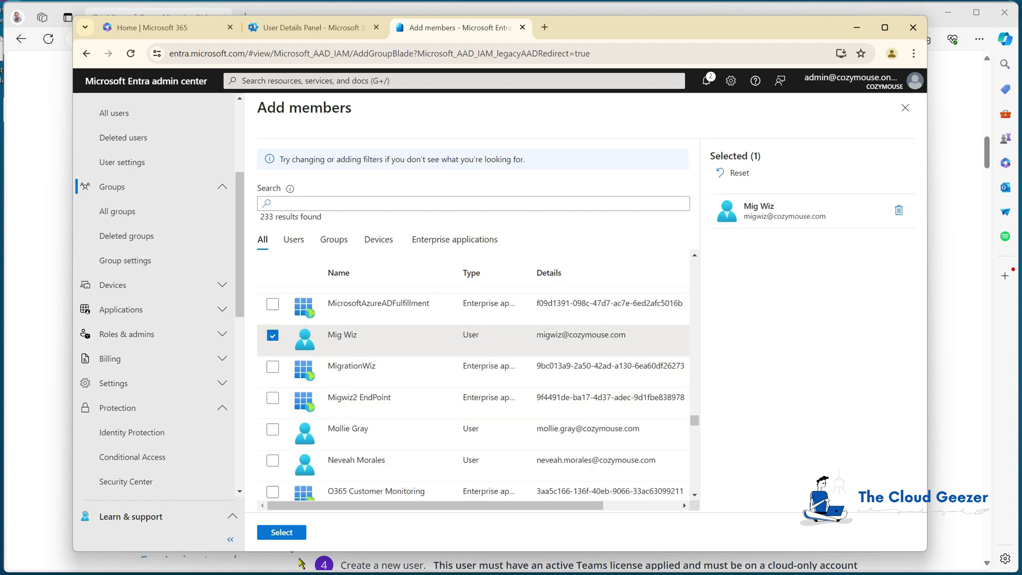
pyautogui.click(294, 533)
pyautogui.click(291, 533)
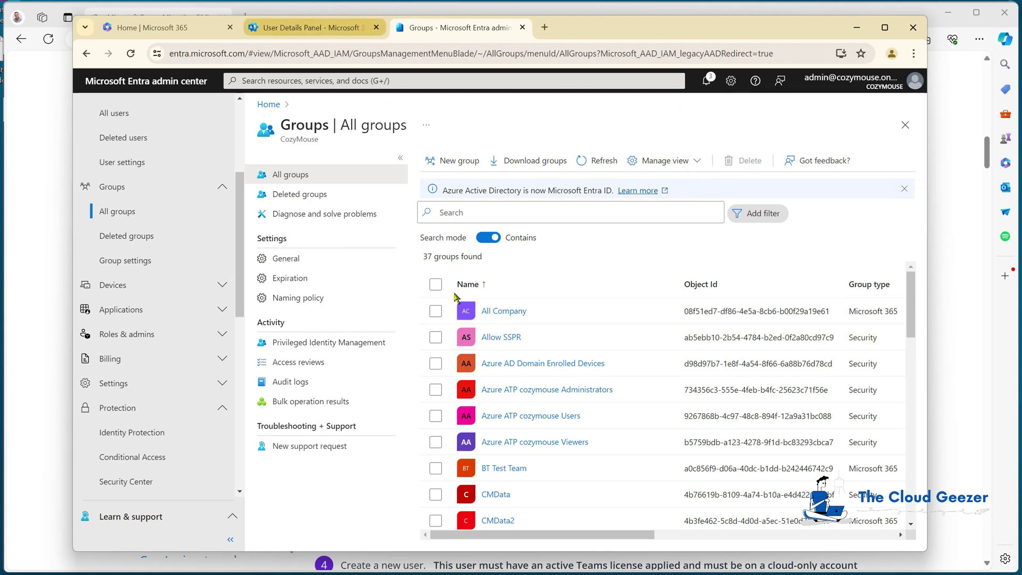
# Search all groups for "mig", open the MigrationWiz group and view its user members
pyautogui.click(649, 213)
pyautogui.write('mig')
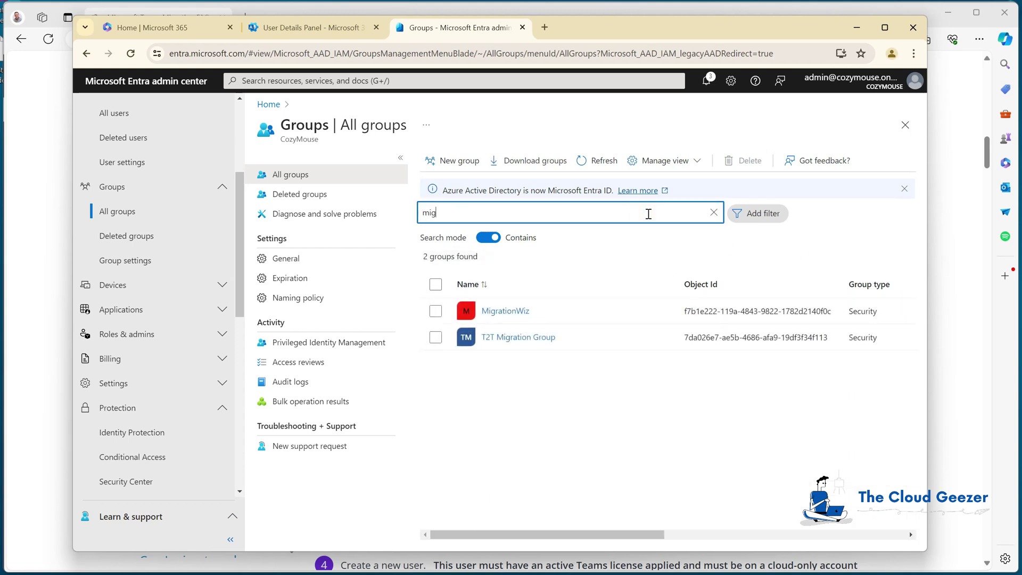
pyautogui.click(515, 316)
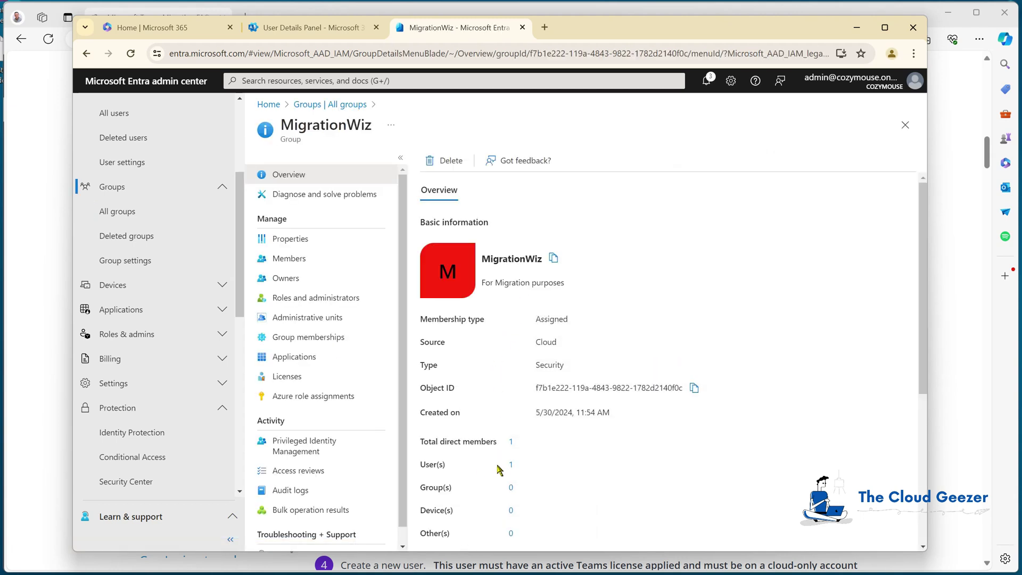
pyautogui.click(511, 465)
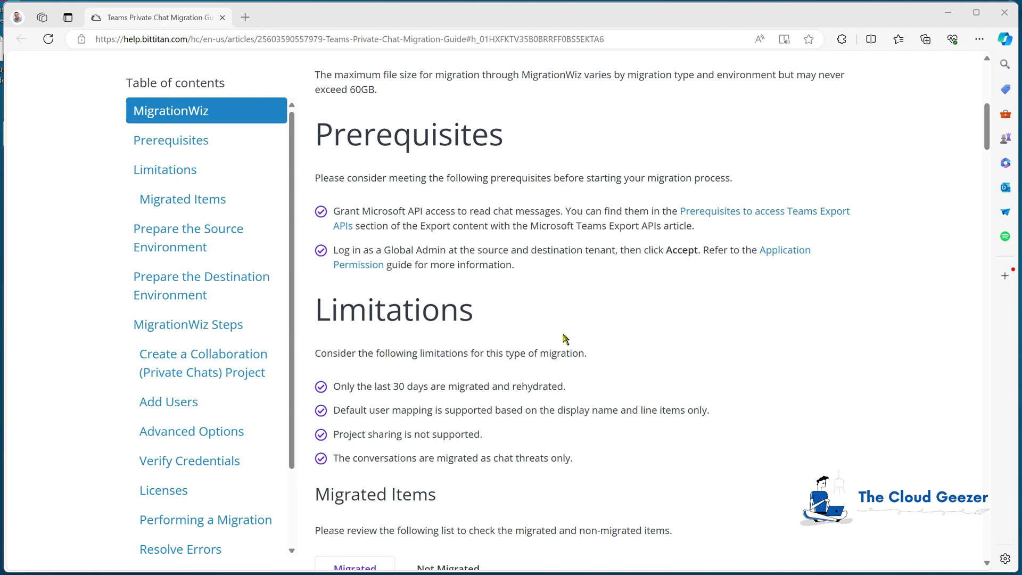
# Read the BitTitan Teams Private Chat Migration Guide through the destination preparation section and copy the source environment's MigrationWiz-PCH-FullControl permission link
pyautogui.scroll(-9, 578, 334)
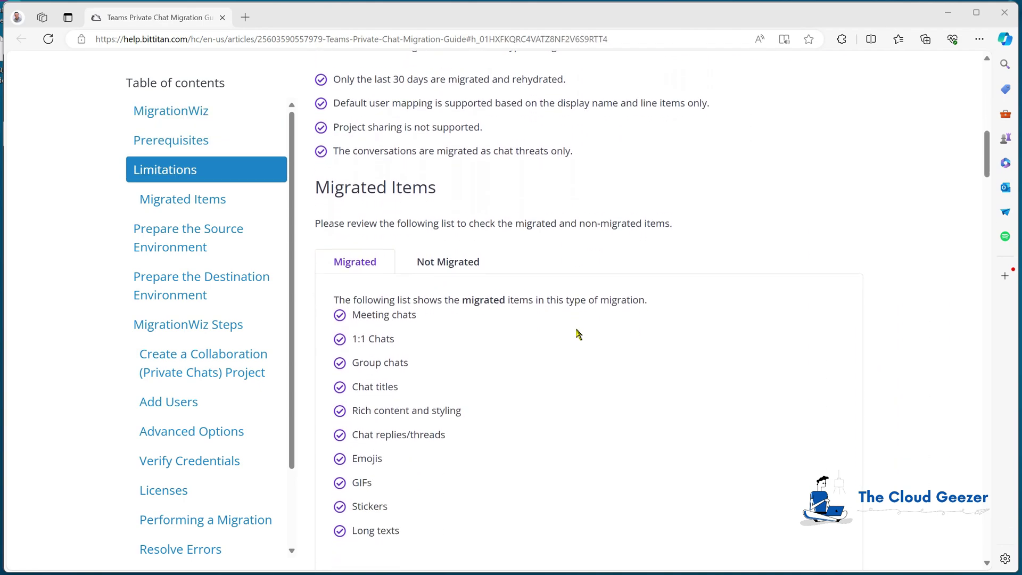
pyautogui.scroll(-5, 579, 334)
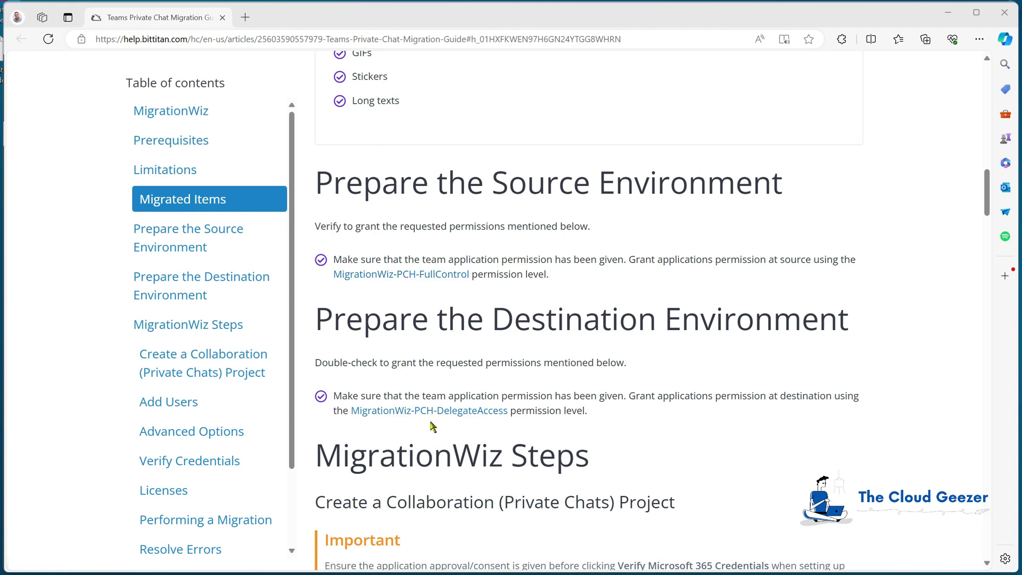
pyautogui.click(902, 139)
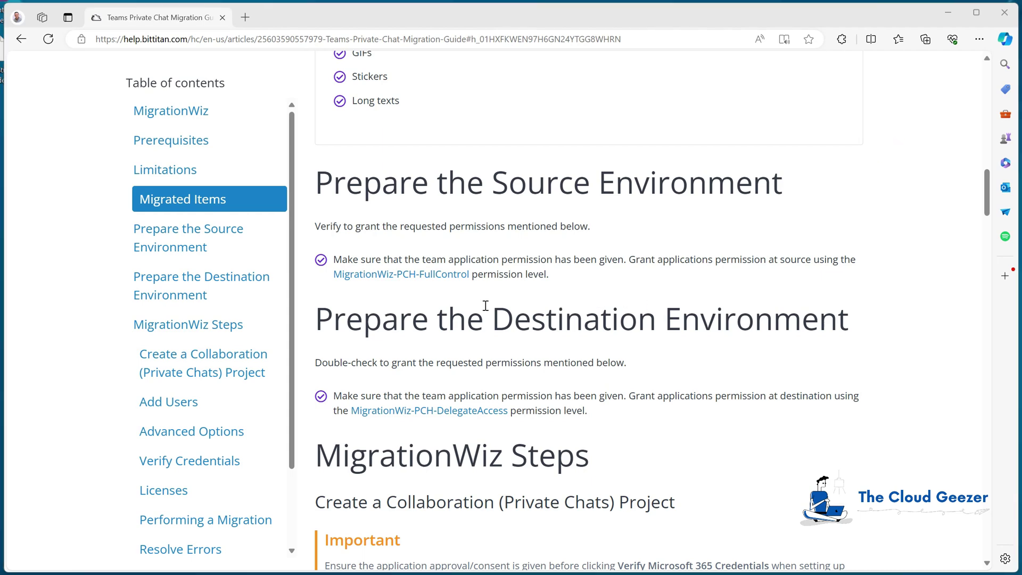
pyautogui.rightClick(417, 274)
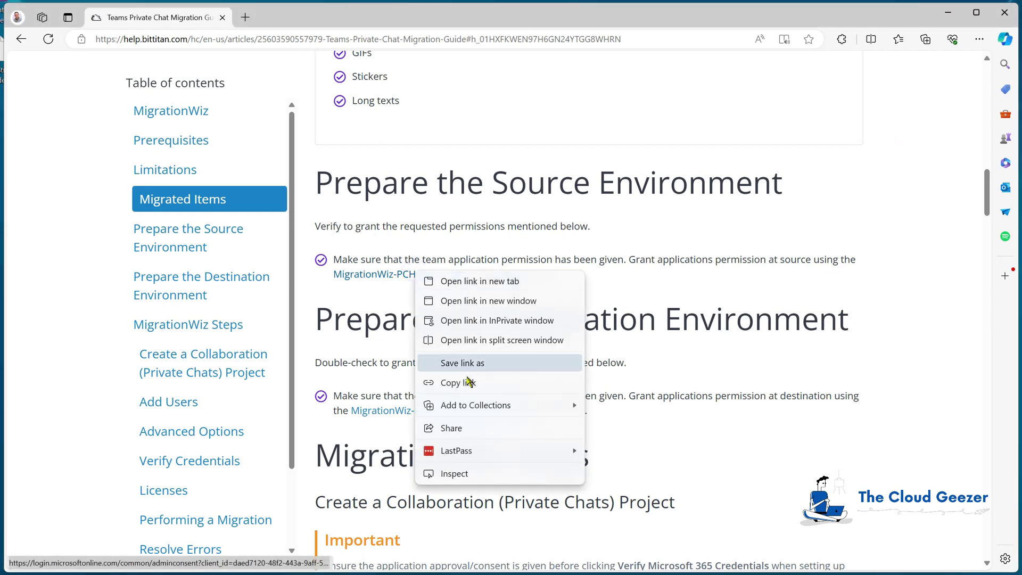
pyautogui.click(464, 382)
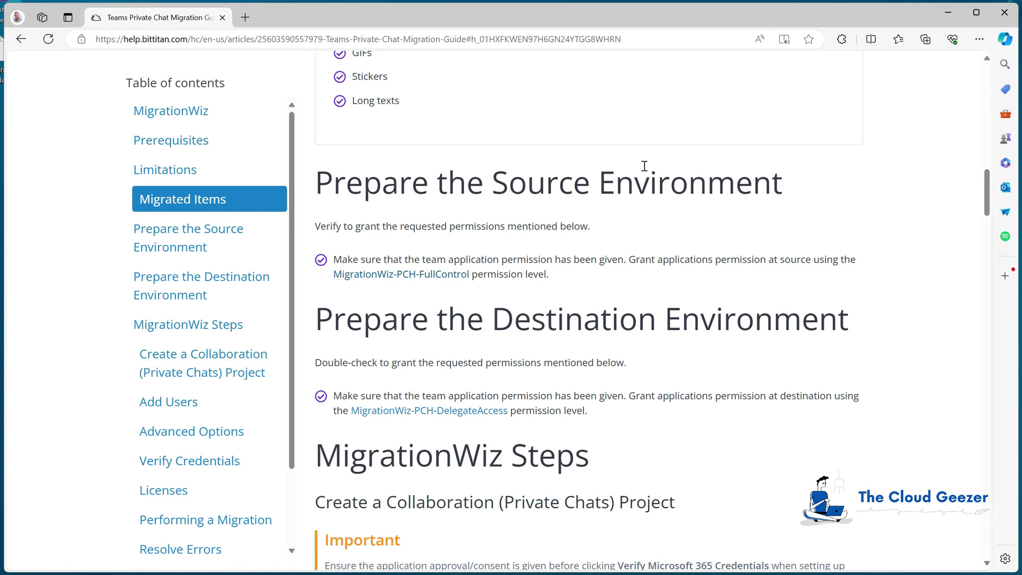
pyautogui.click(948, 12)
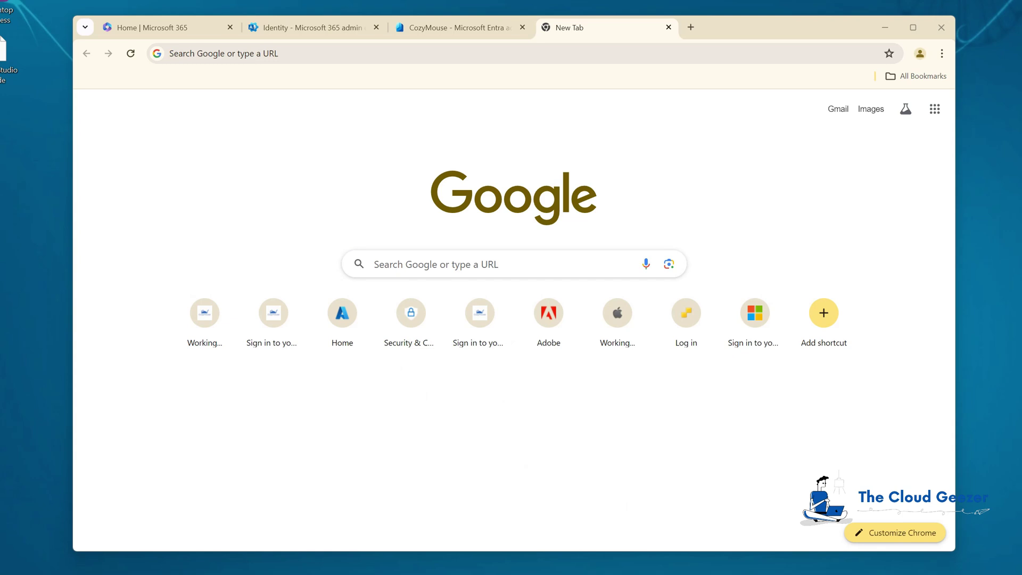
# Open the copied consent link in the tenant's browser, choose the Cozy Mouse admin account and accept the MigrationWiz-PCH-FullControl permissions for the organization
pyautogui.click(770, 51)
pyautogui.hotkey('ctrl', 'v')
pyautogui.press('Return')
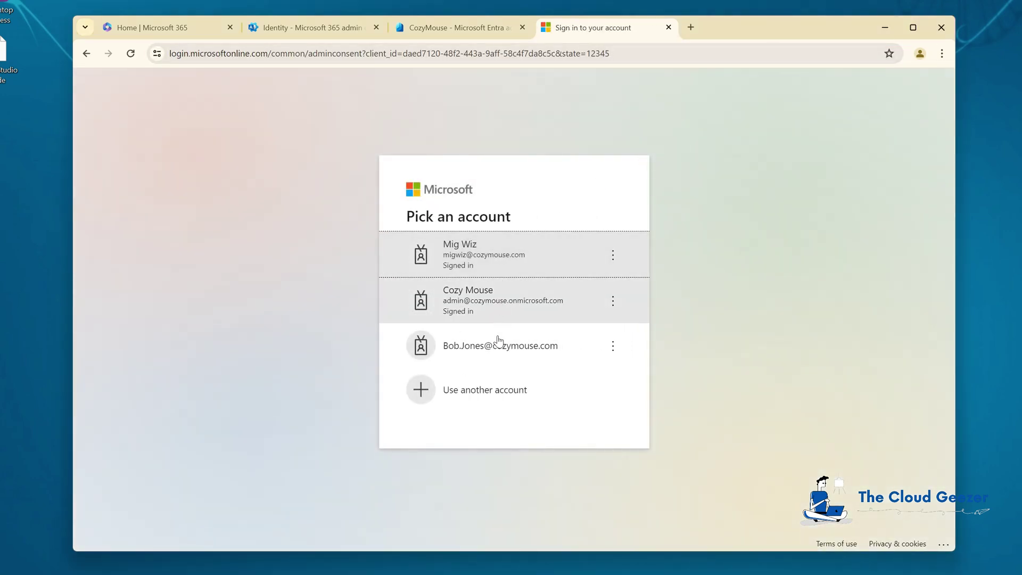
pyautogui.click(481, 298)
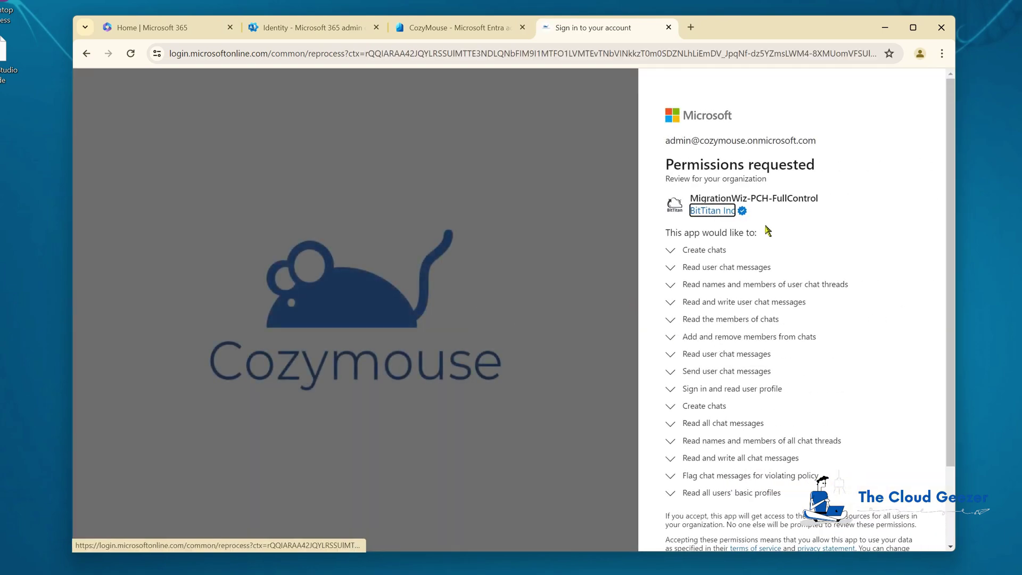
pyautogui.scroll(-2, 770, 266)
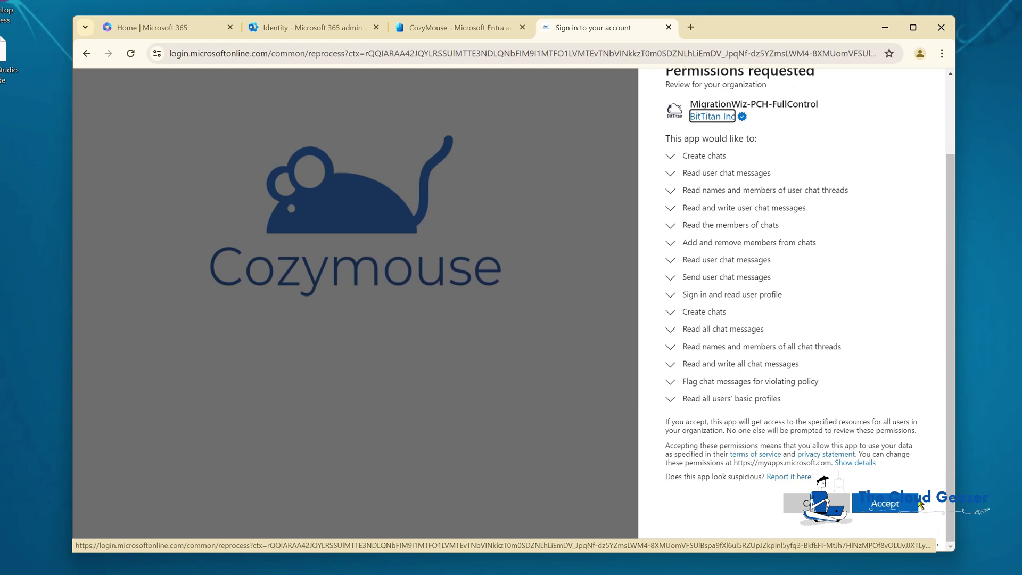
pyautogui.click(884, 505)
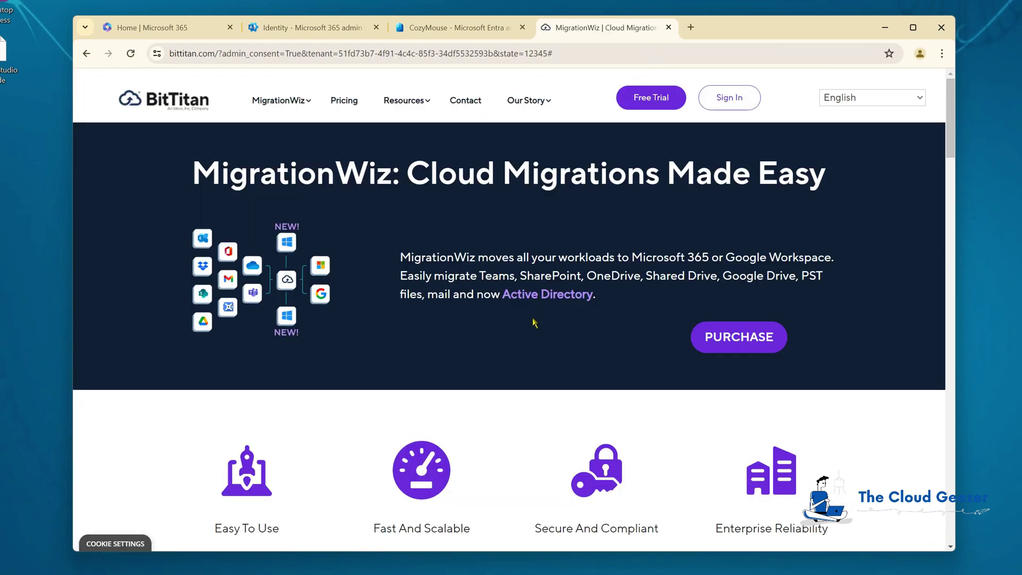
pyautogui.click(668, 27)
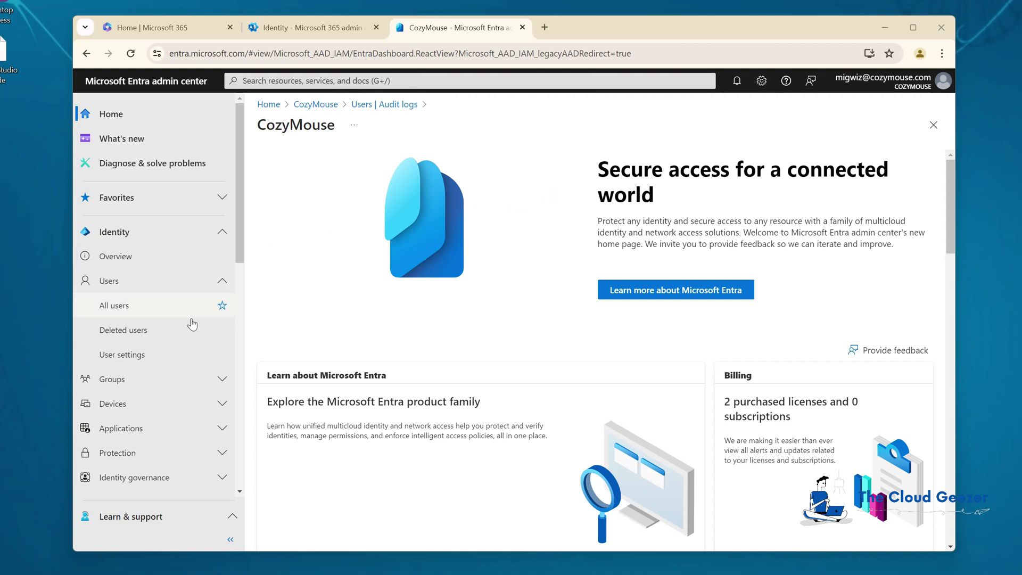
# Show all Enterprise applications in Entra, sort them by creation date with the newest first, and widen the Name column
pyautogui.click(125, 432)
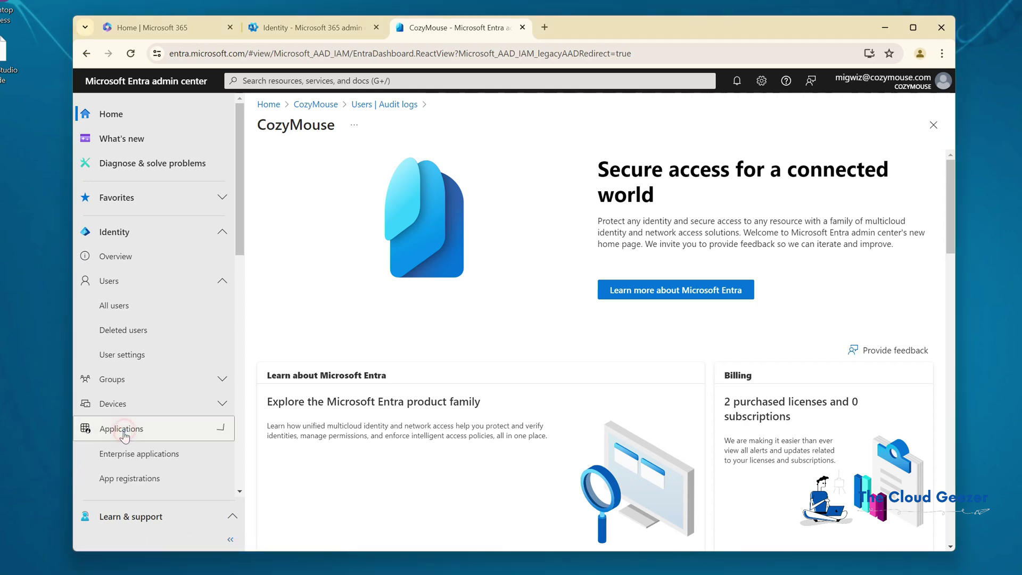
pyautogui.click(142, 457)
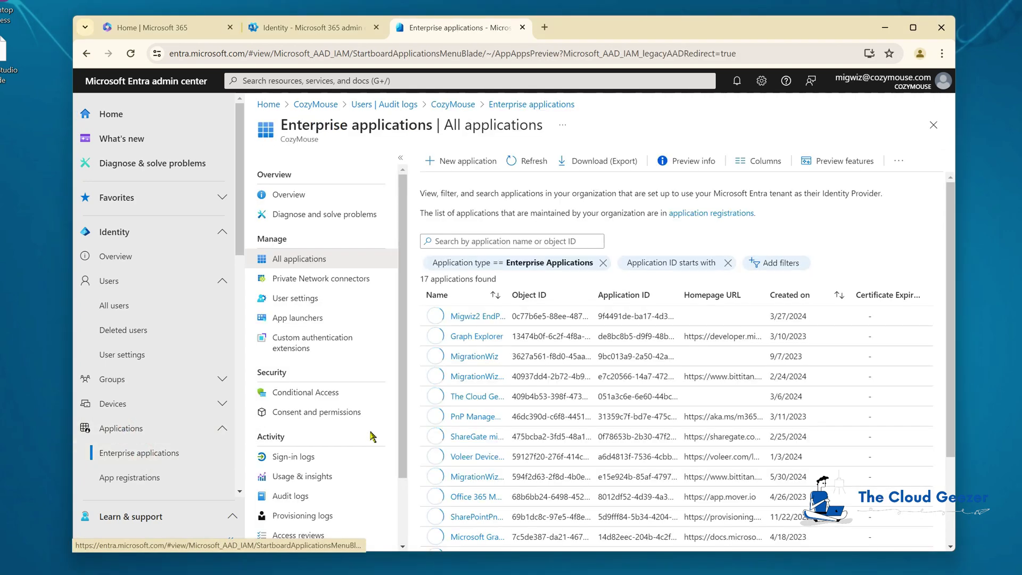
pyautogui.click(805, 294)
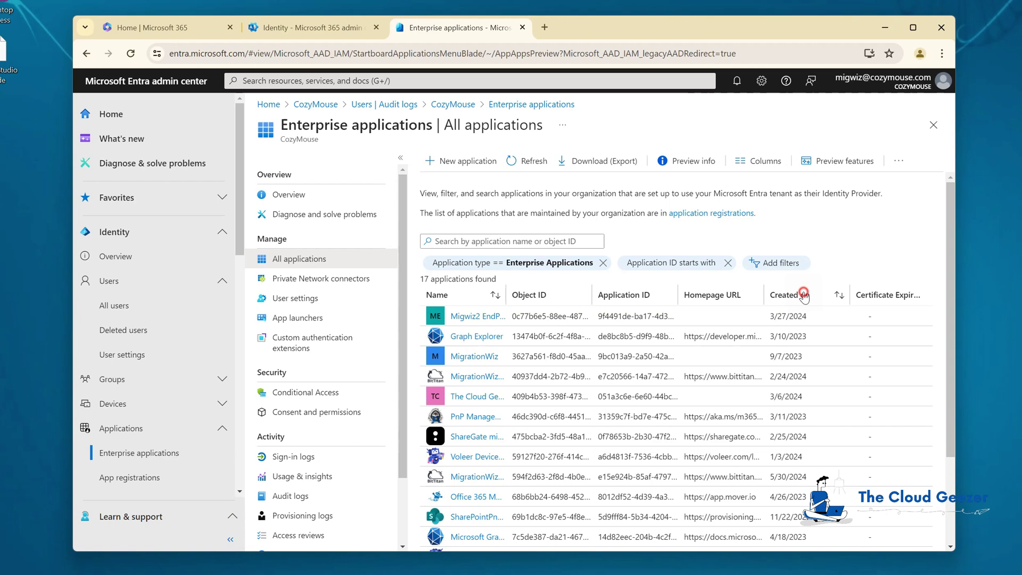
pyautogui.click(807, 296)
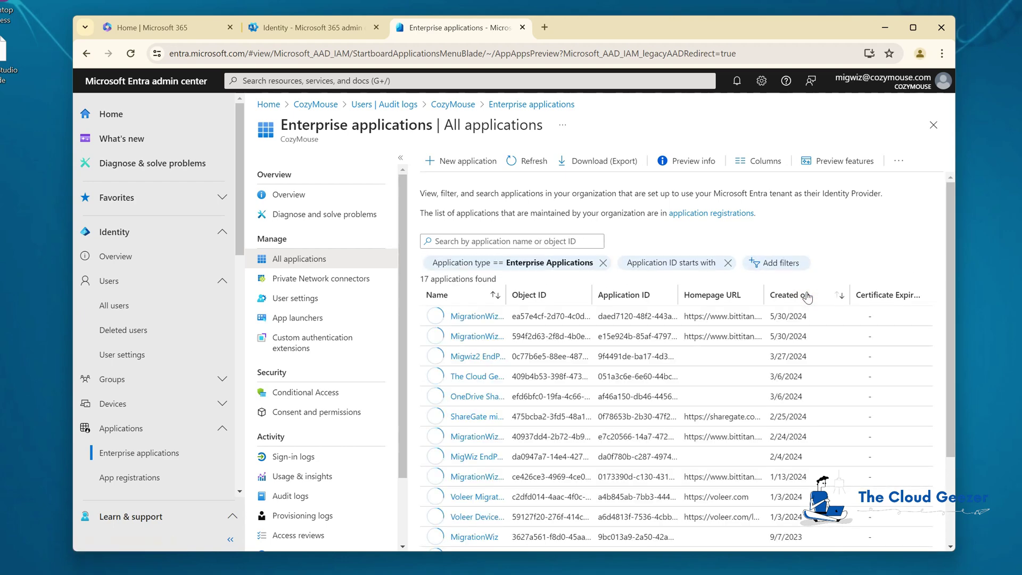
pyautogui.moveTo(505, 295); pyautogui.dragTo(591, 295)
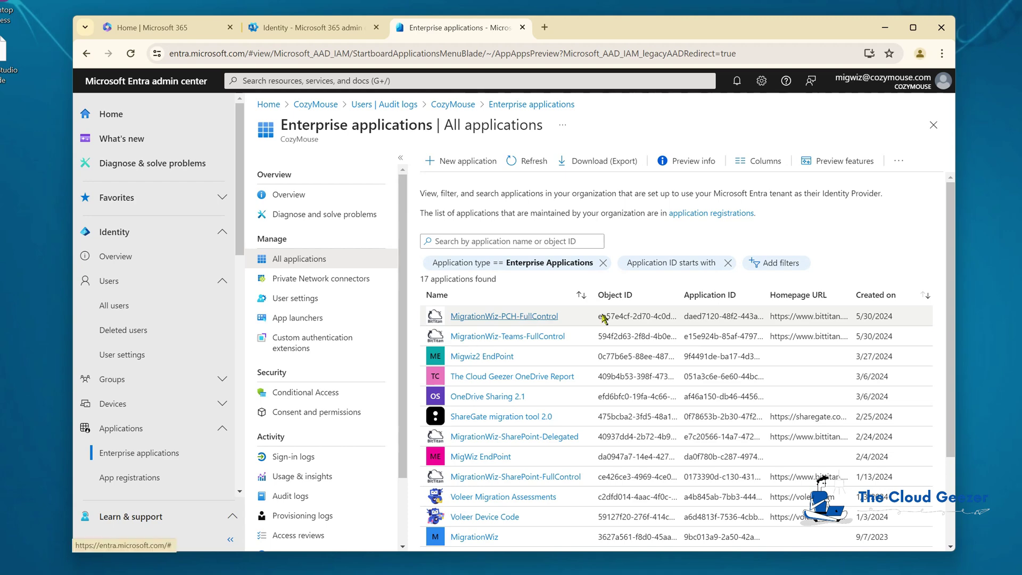
# Examine the admin-consented permissions of the MigrationWiz-PCH-FullControl application, then return to the list of all applications
pyautogui.click(525, 317)
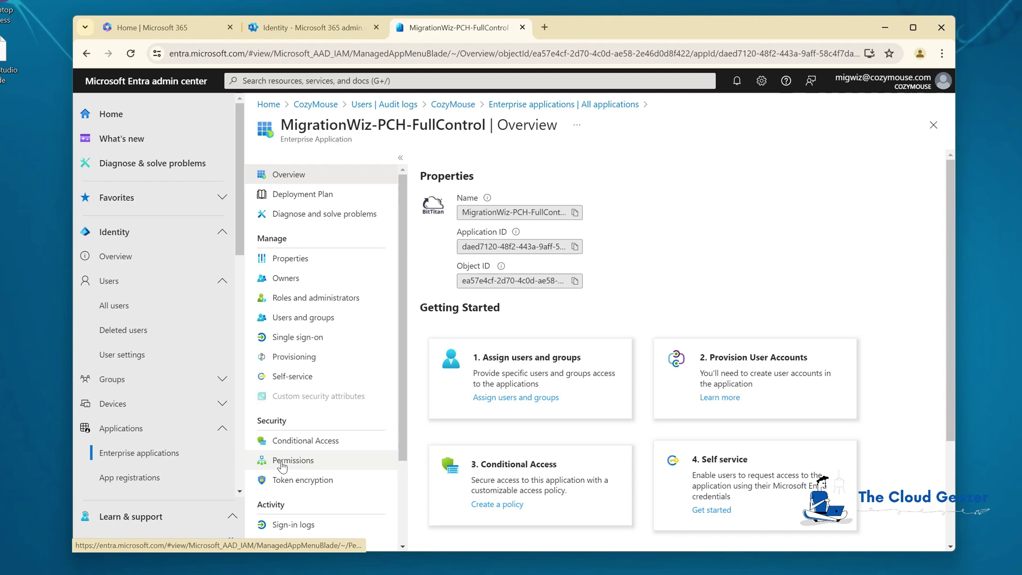
pyautogui.click(282, 463)
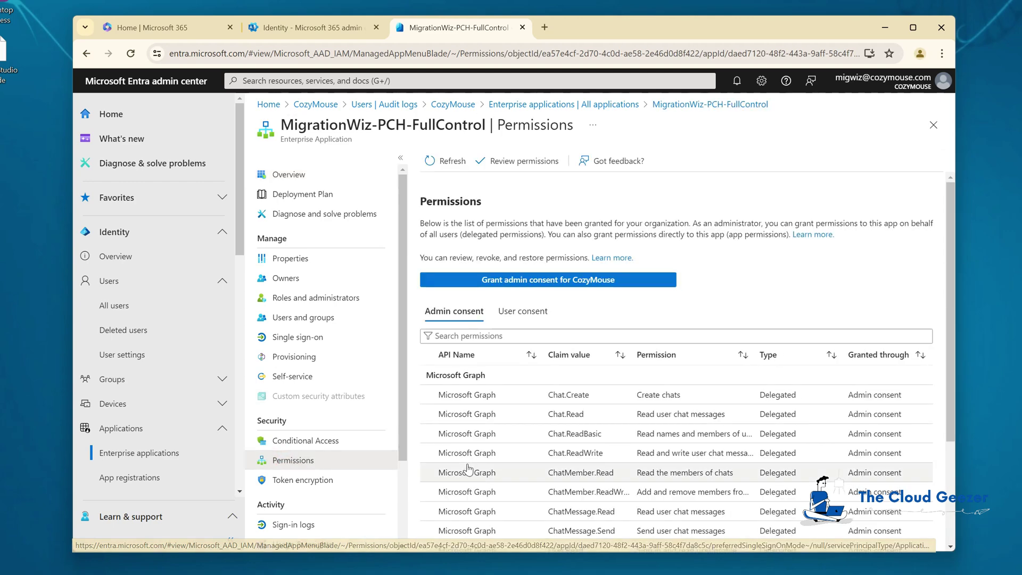
pyautogui.scroll(-1, 455, 461)
pyautogui.scroll(-2, 455, 461)
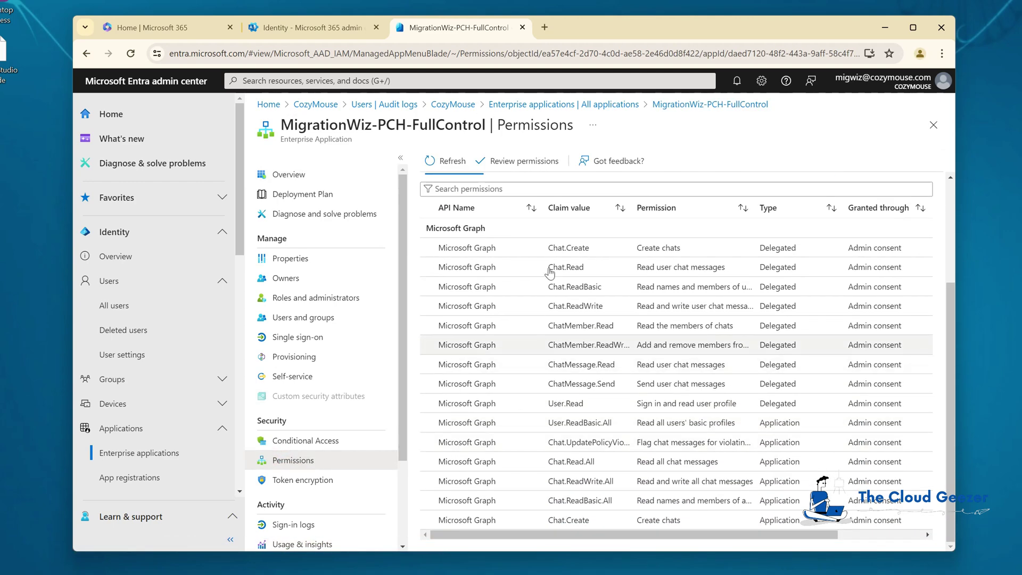
pyautogui.scroll(3, 552, 501)
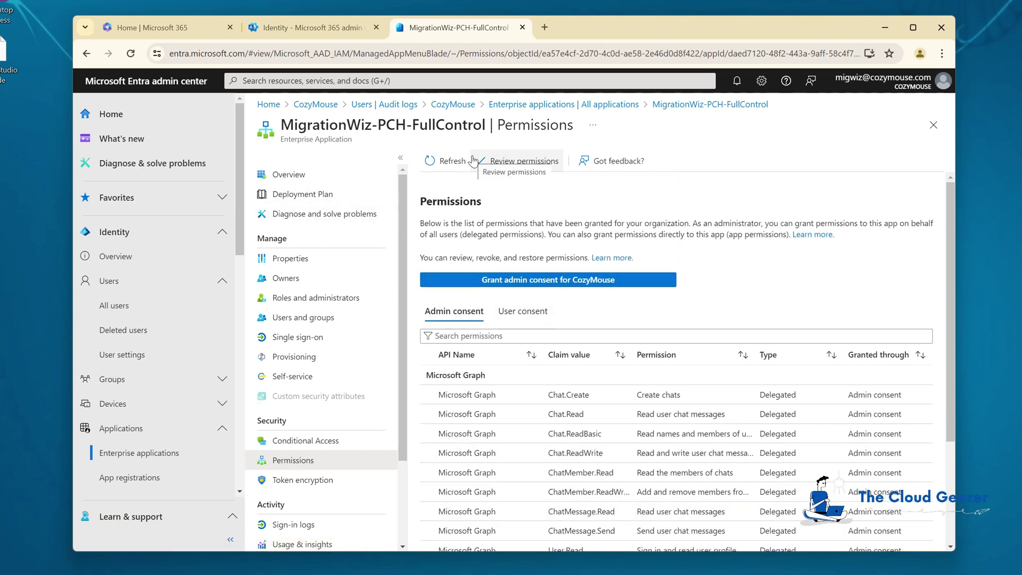
pyautogui.click(334, 176)
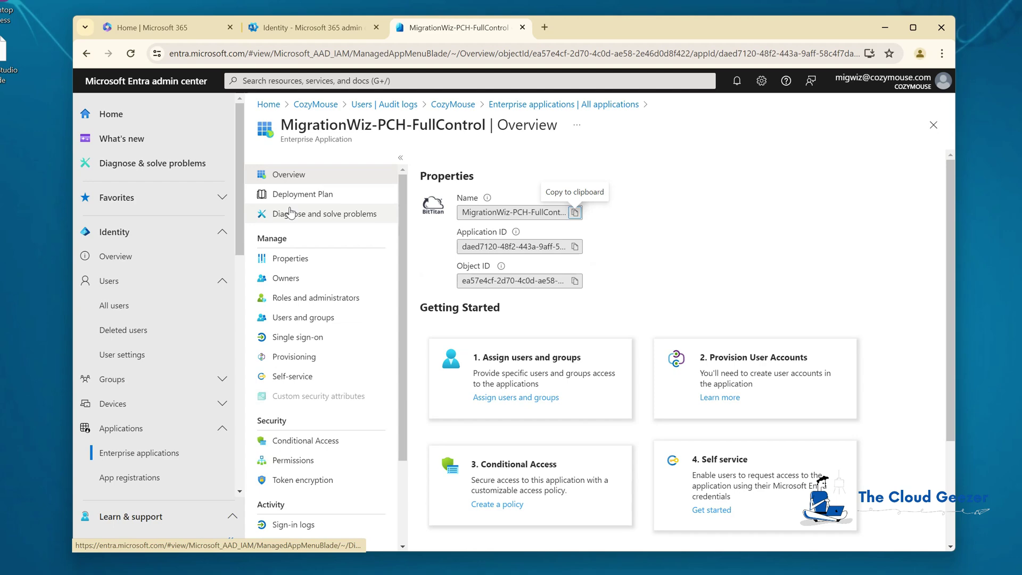
pyautogui.click(564, 104)
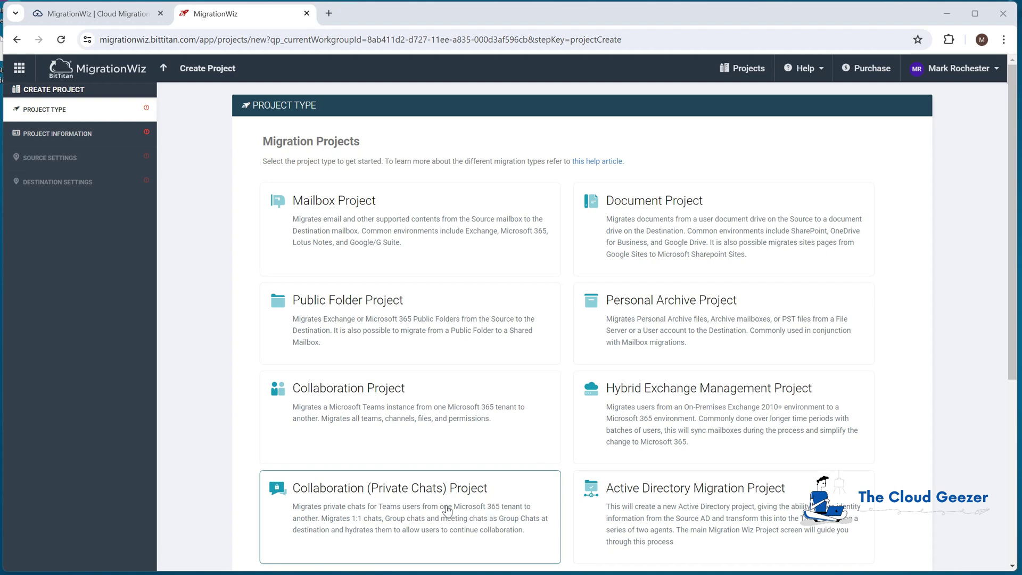
# In MigrationWiz, start a Collaboration (Private Chats) Project named Cozymouse Teams Chat Project for the customer CozyMouse
pyautogui.click(416, 509)
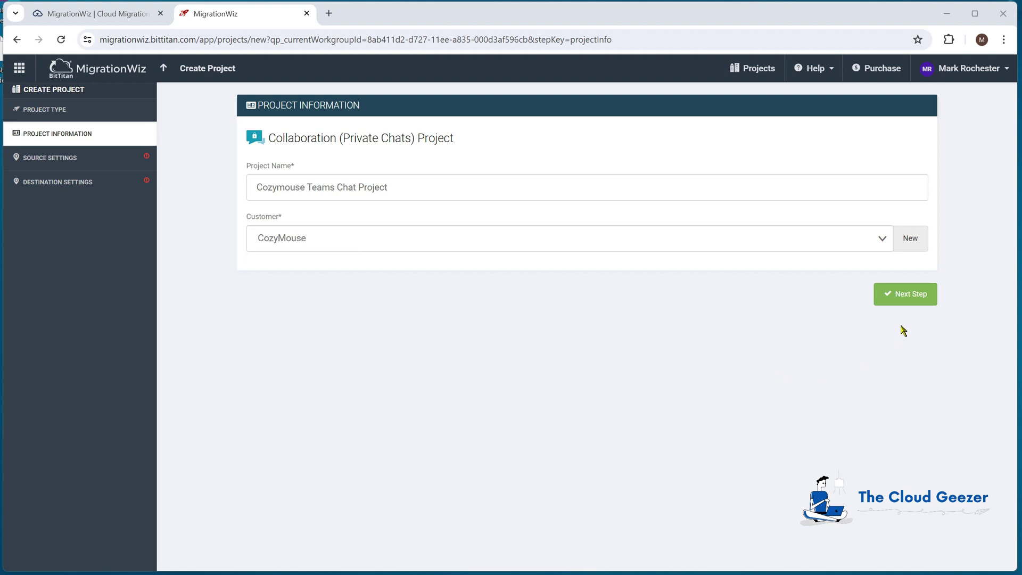
pyautogui.click(911, 296)
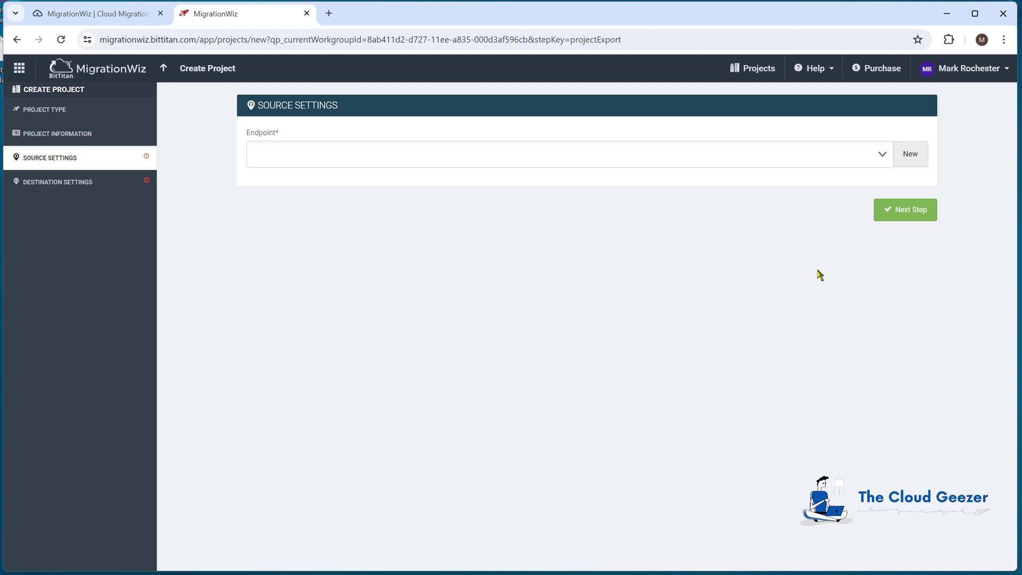
# Create the source endpoint Cozymouse M365 with the service account's administrator username and password, and verify its Microsoft 365 credentials
pyautogui.click(911, 156)
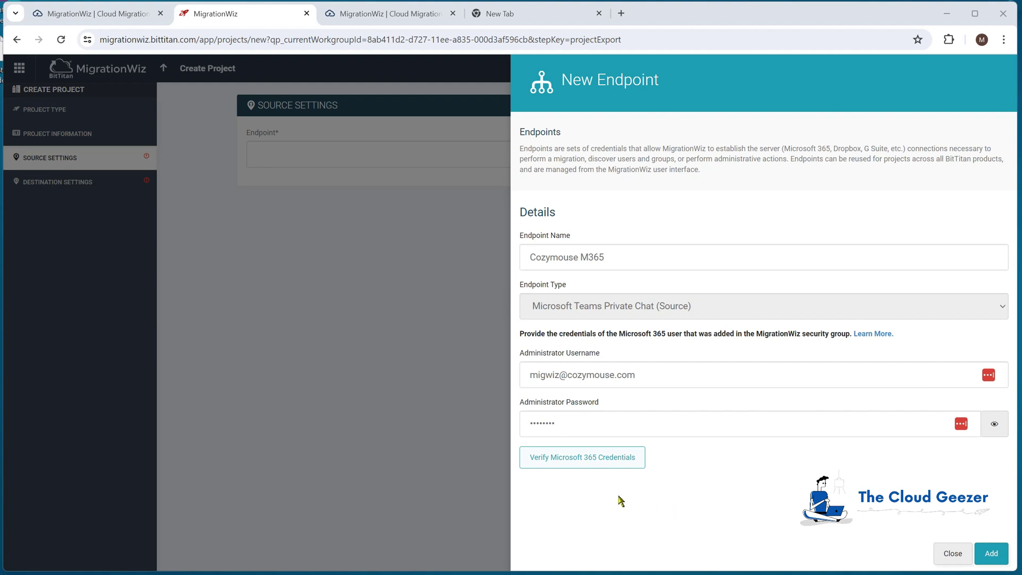
pyautogui.click(584, 465)
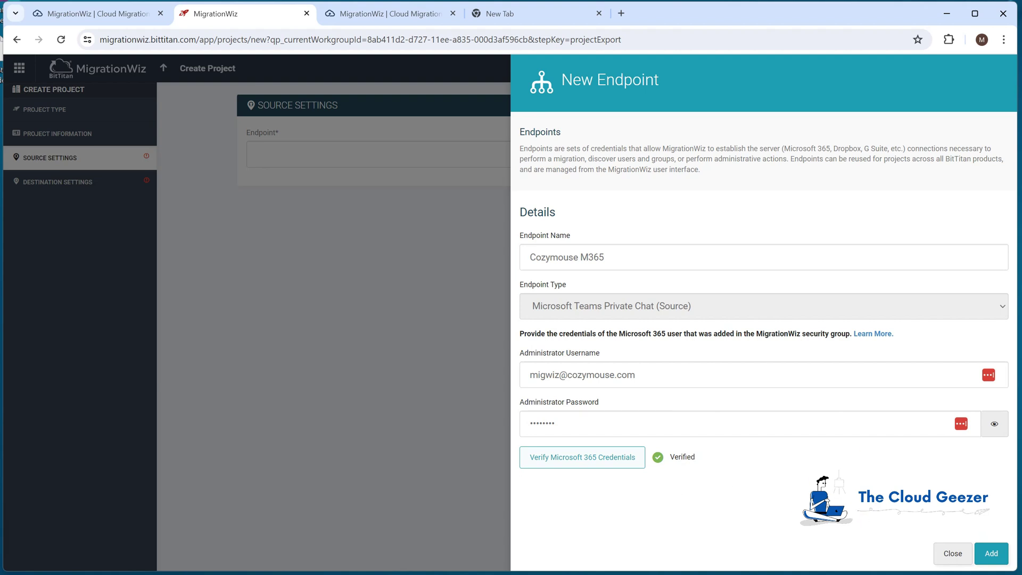
pyautogui.click(992, 554)
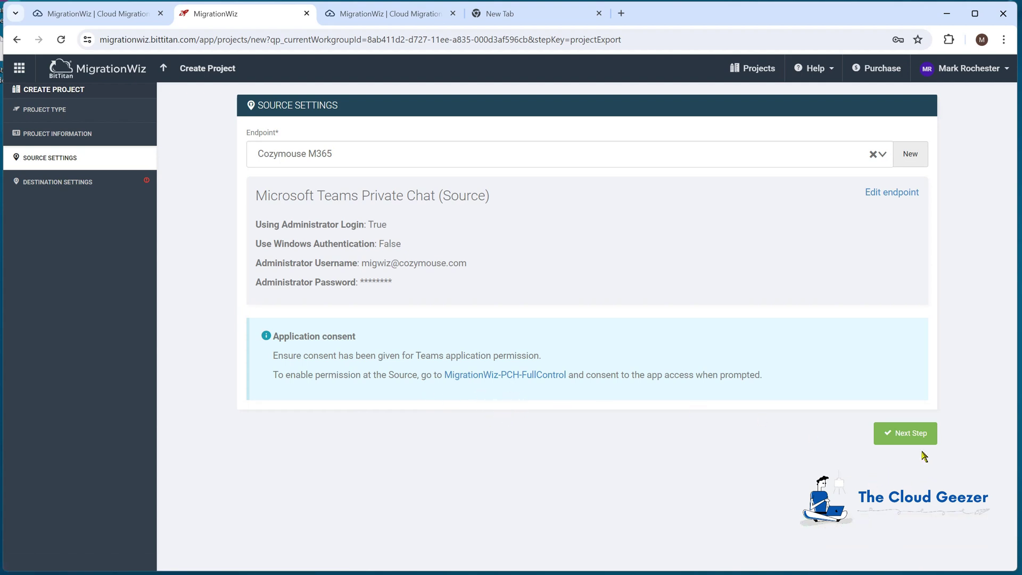
pyautogui.click(912, 438)
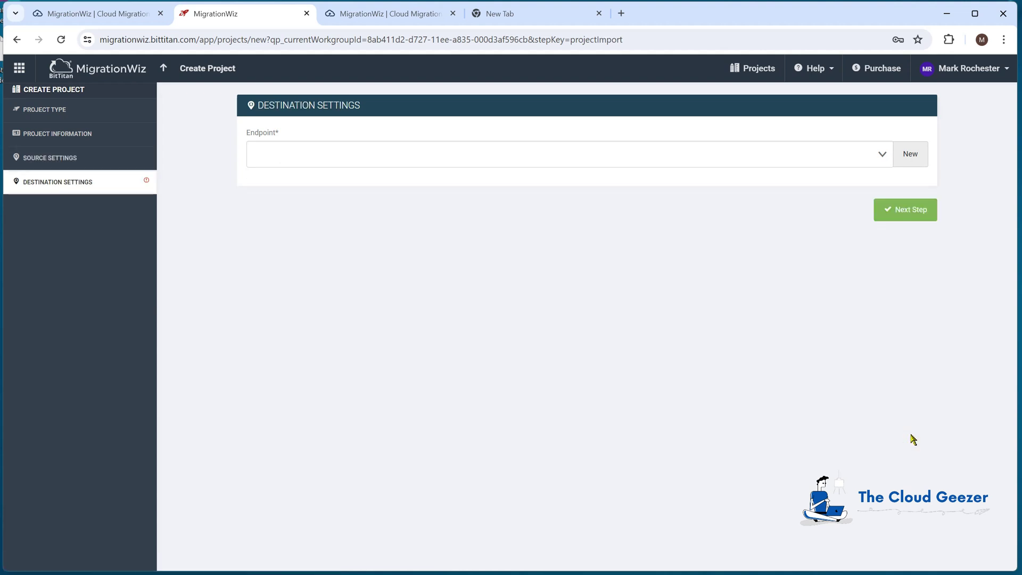
# Create the destination endpoint Planeium M365 with the administrator username and password, verify its Microsoft 365 credentials, and save the project
pyautogui.click(911, 155)
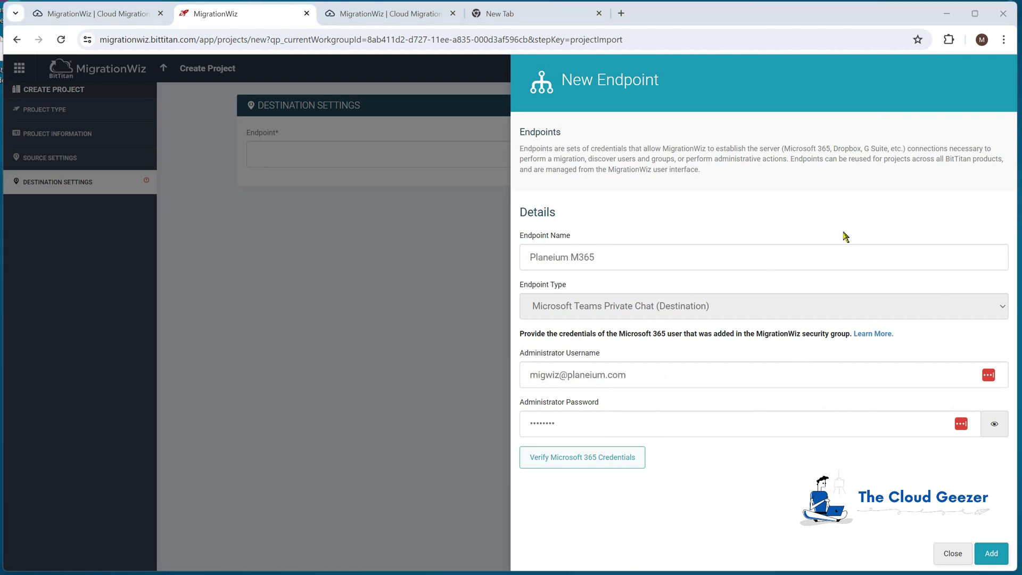
pyautogui.click(591, 457)
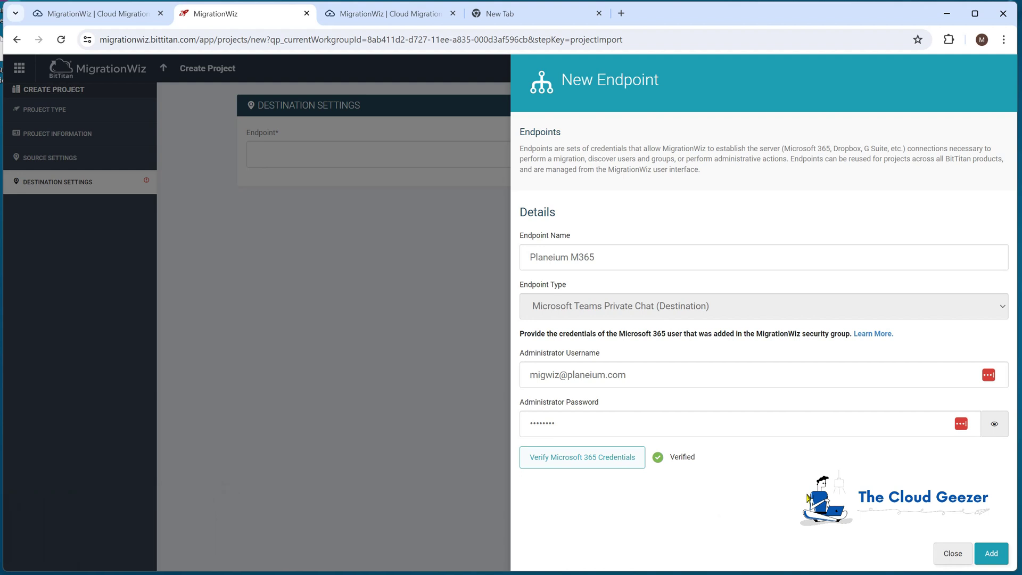
pyautogui.click(994, 559)
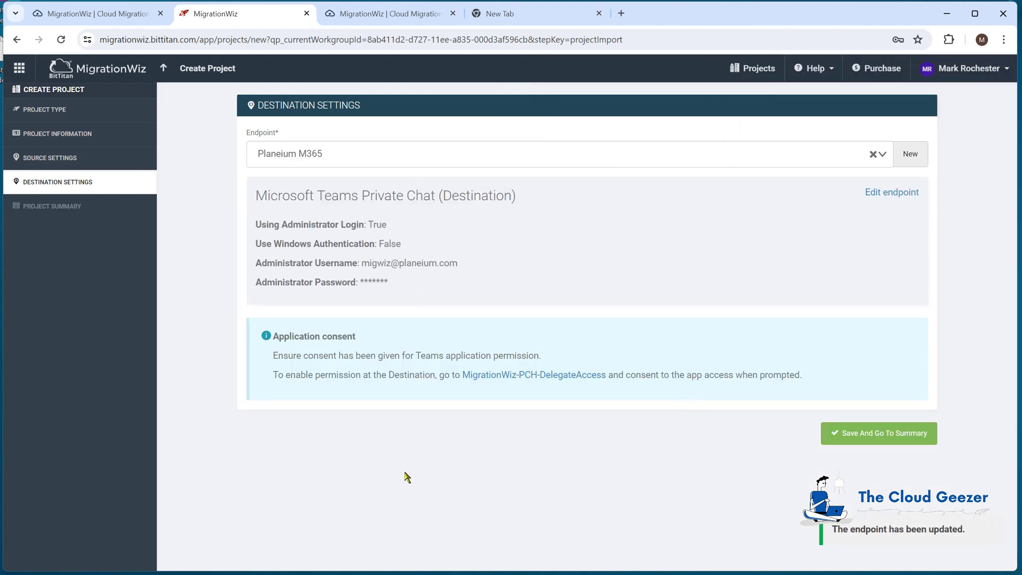
pyautogui.click(889, 432)
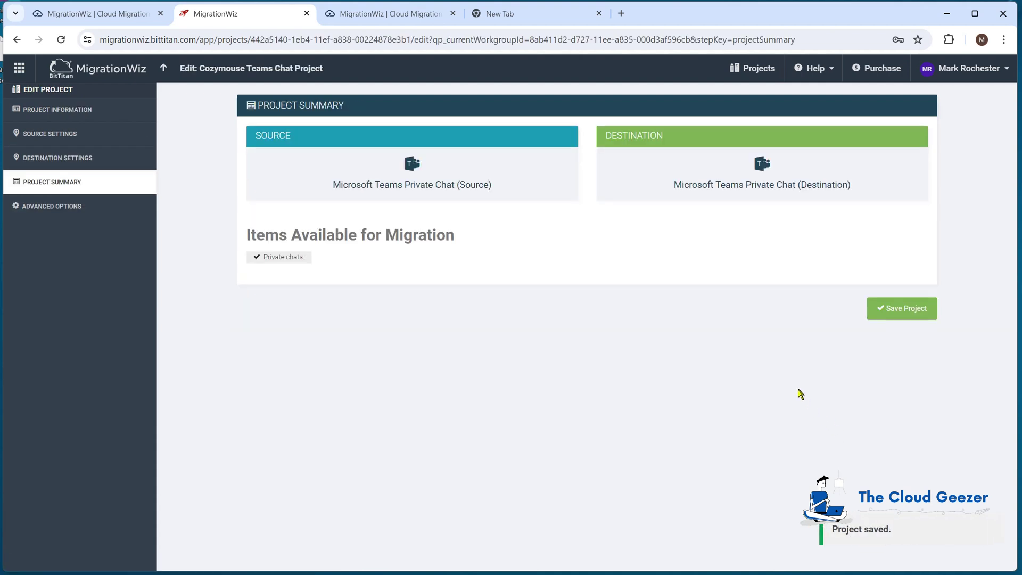
pyautogui.click(926, 319)
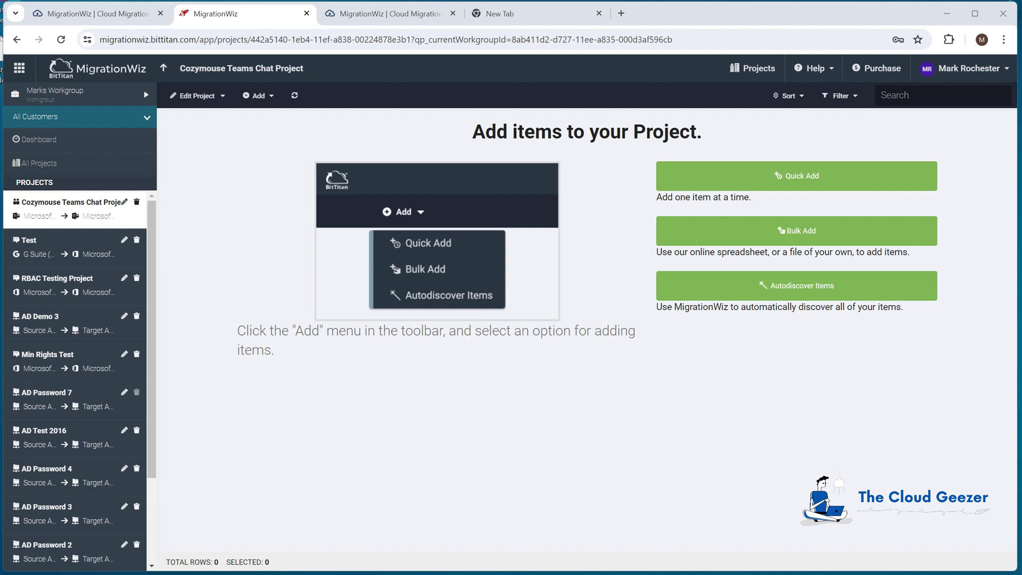
# Switch to Teams, review the source CozyMouse user's recent private chats, and check the destination Planeium user's account and chat list
pyautogui.hotkey('alt', 'Tab')
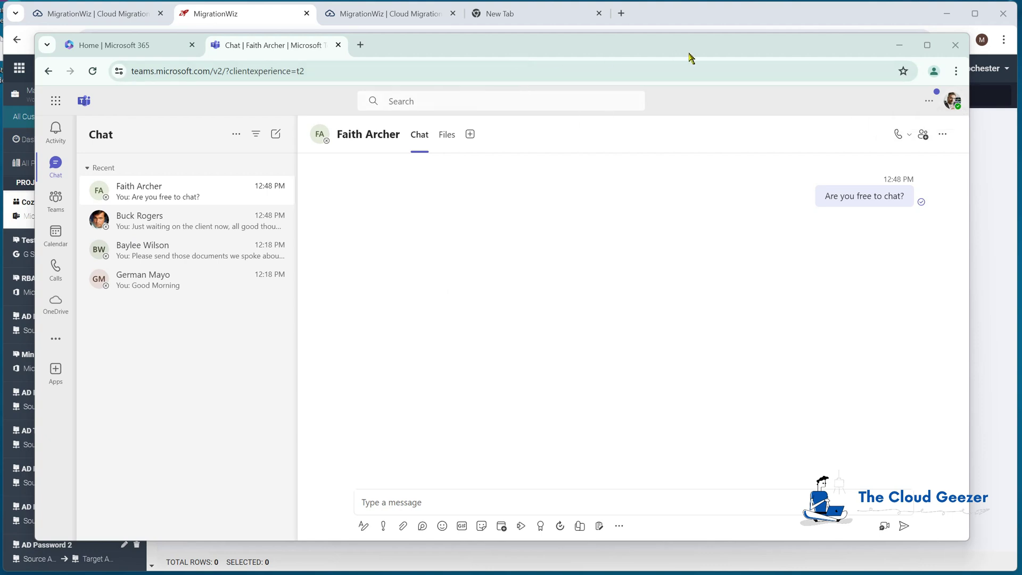
pyautogui.click(953, 101)
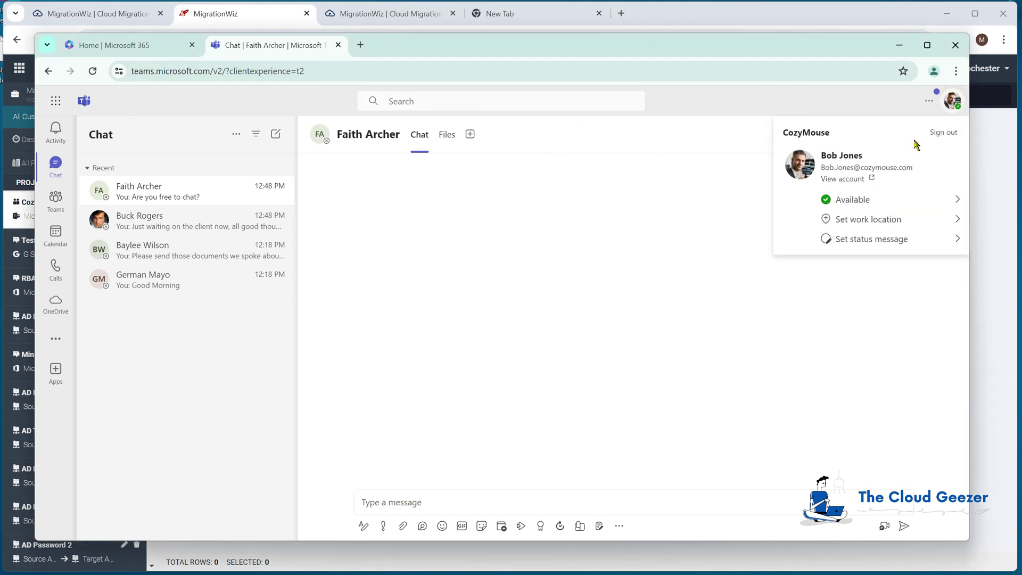
pyautogui.click(643, 281)
pyautogui.click(184, 219)
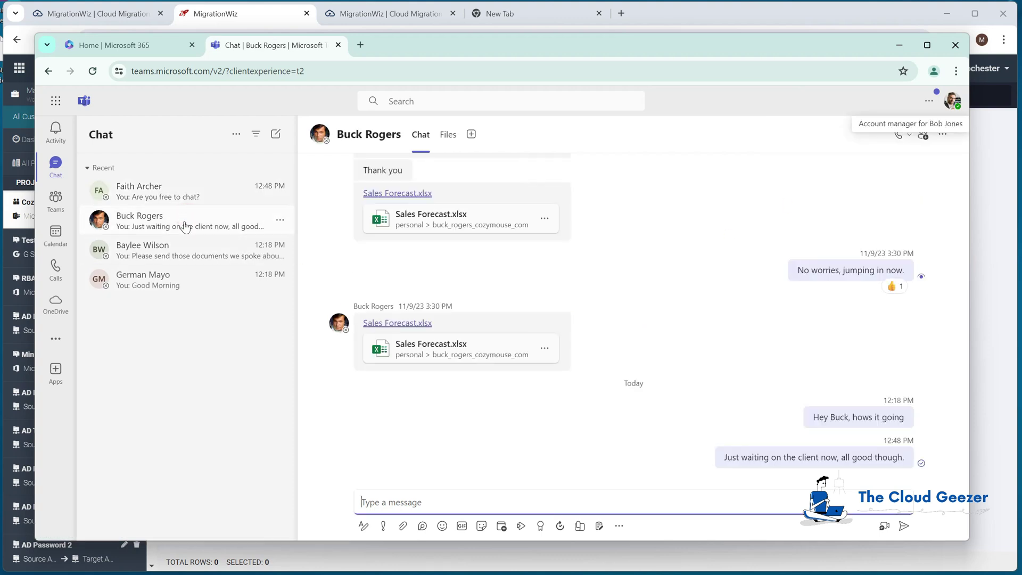
pyautogui.click(183, 254)
pyautogui.click(175, 283)
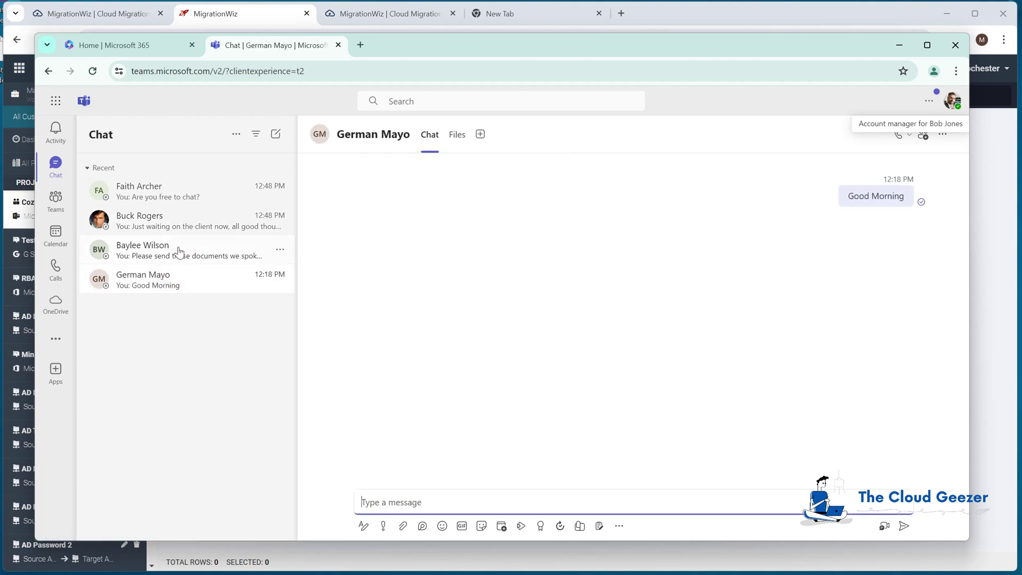
pyautogui.click(181, 195)
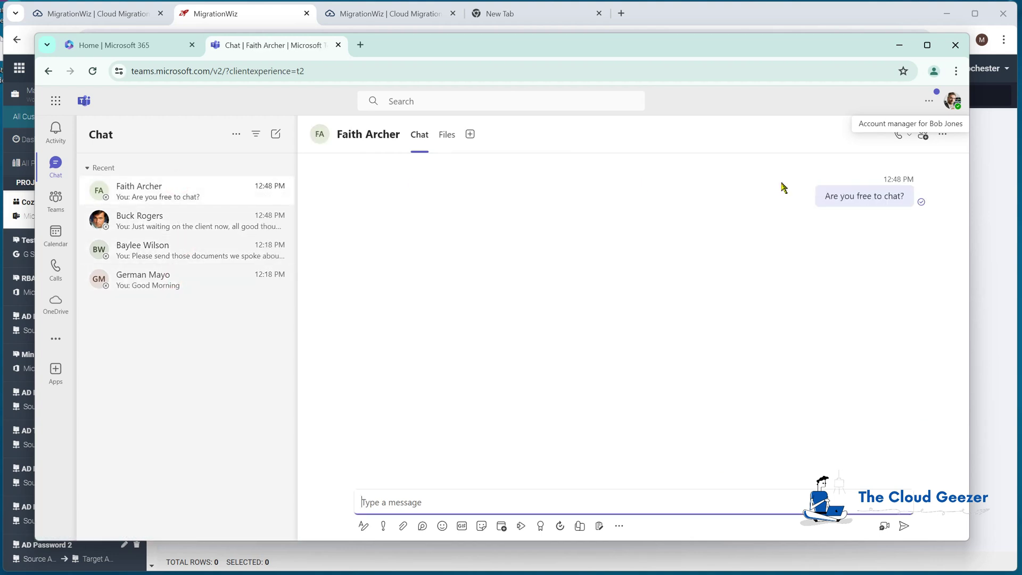
pyautogui.click(203, 221)
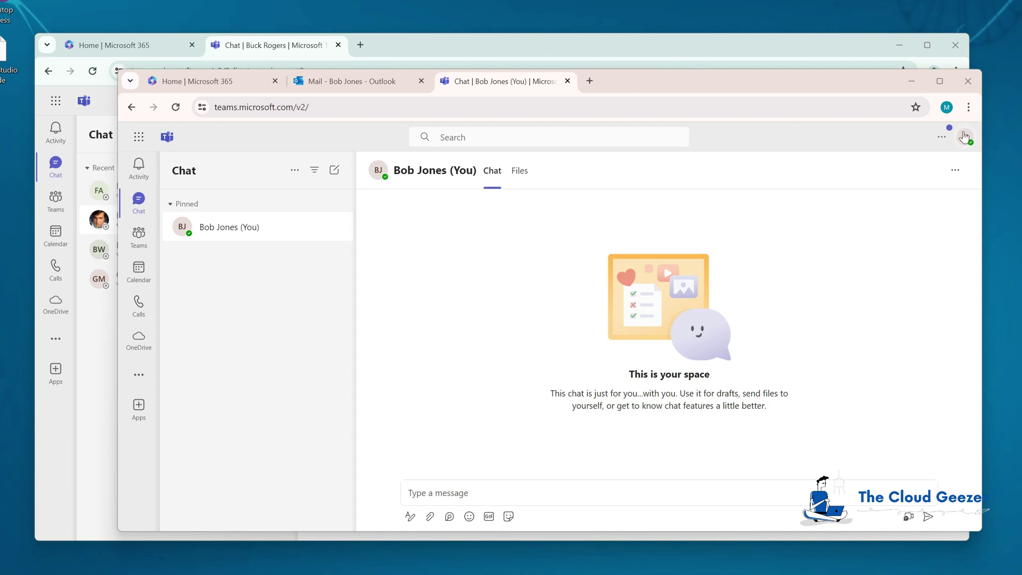
pyautogui.click(965, 137)
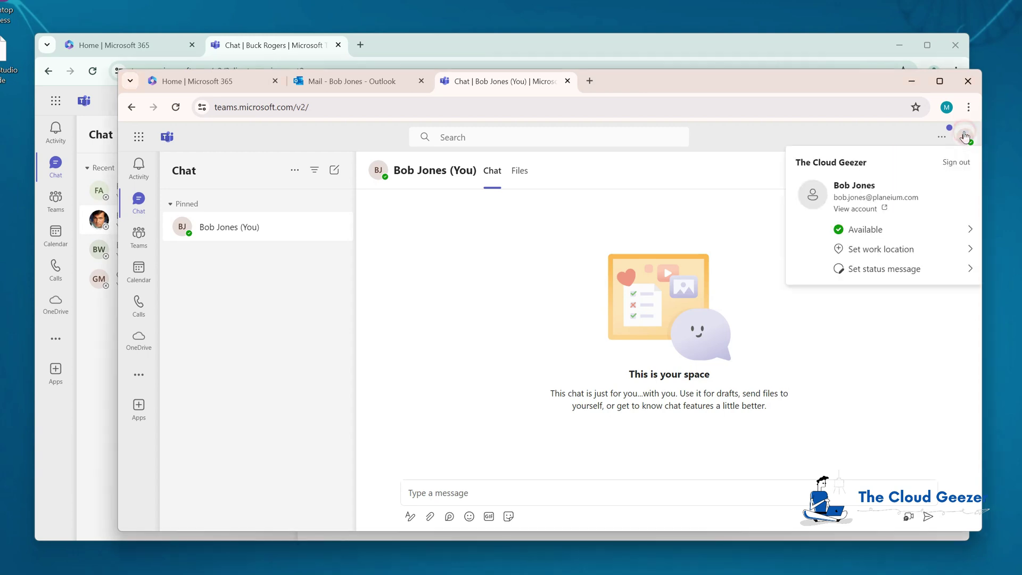
pyautogui.click(527, 283)
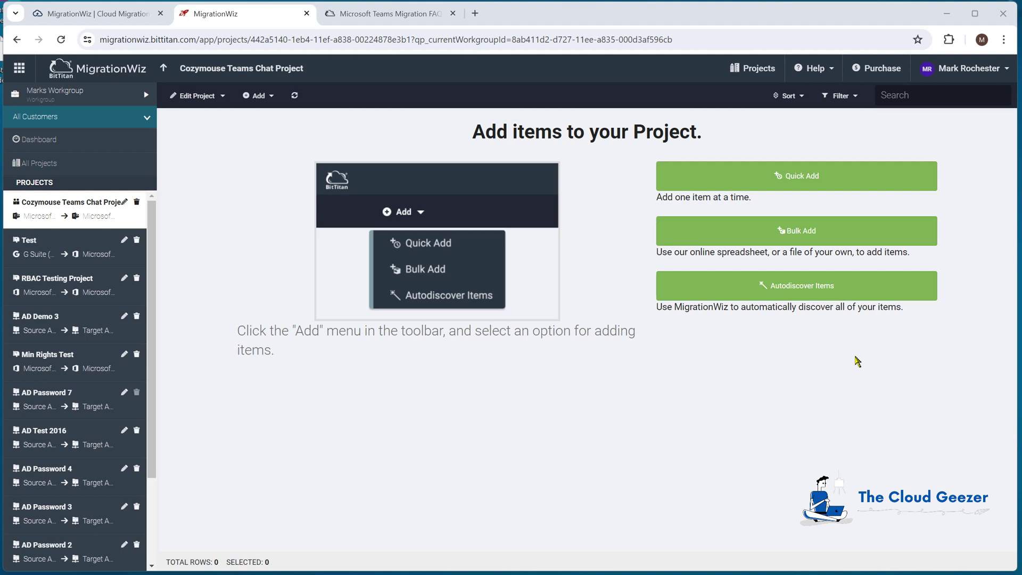
# In MigrationWiz, quick-add one item with the user's source CozyMouse and destination Planeium email addresses, and save it
pyautogui.click(733, 177)
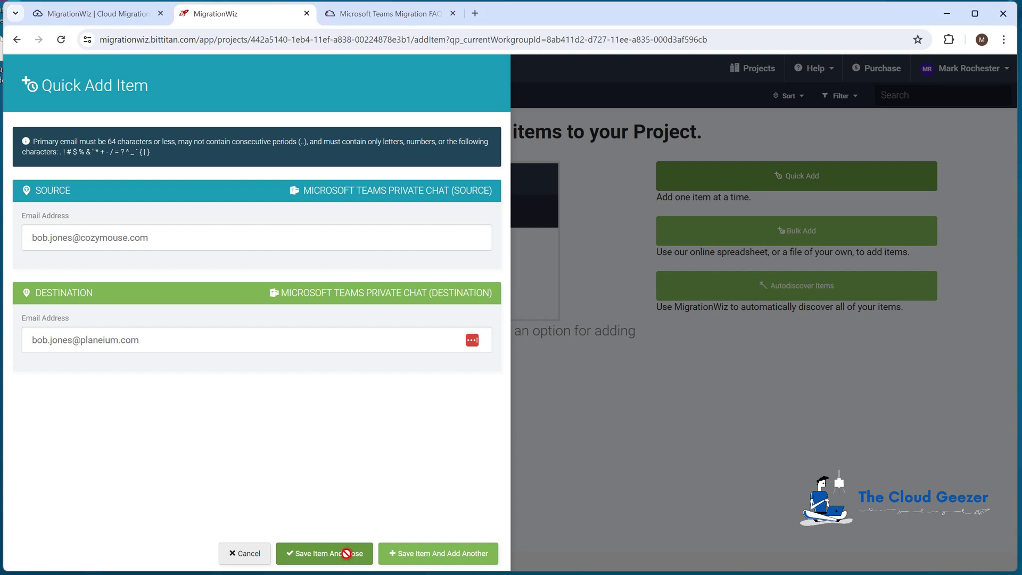
pyautogui.click(344, 554)
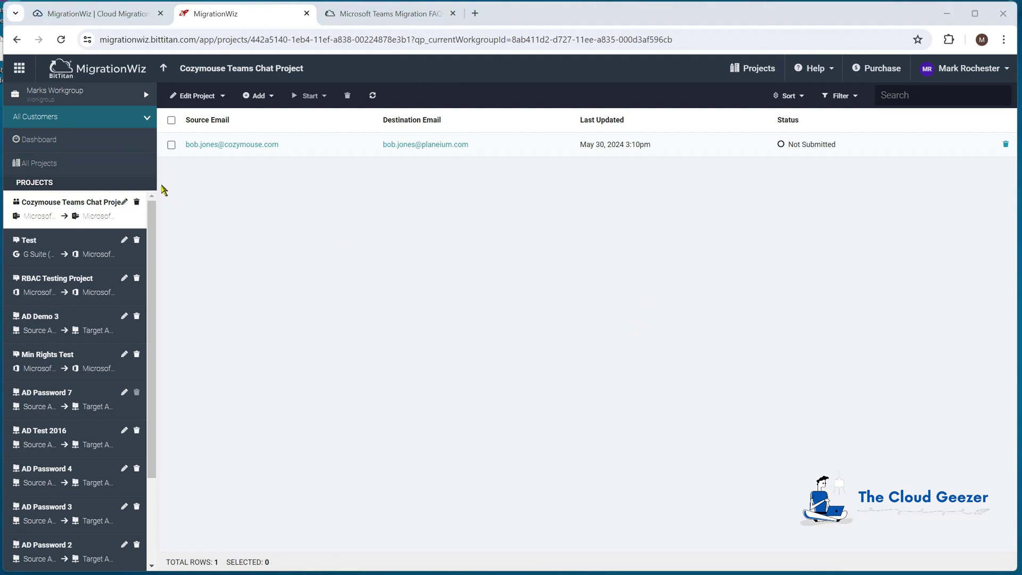
# Run Verify Credentials on the added user item and confirm the verification-only migration
pyautogui.click(171, 145)
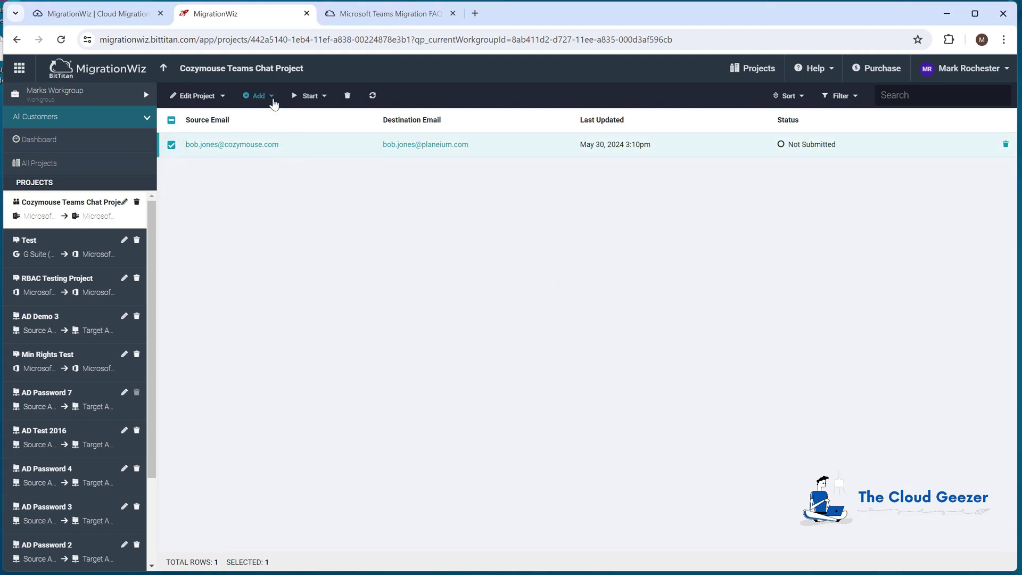
pyautogui.click(273, 102)
pyautogui.click(321, 99)
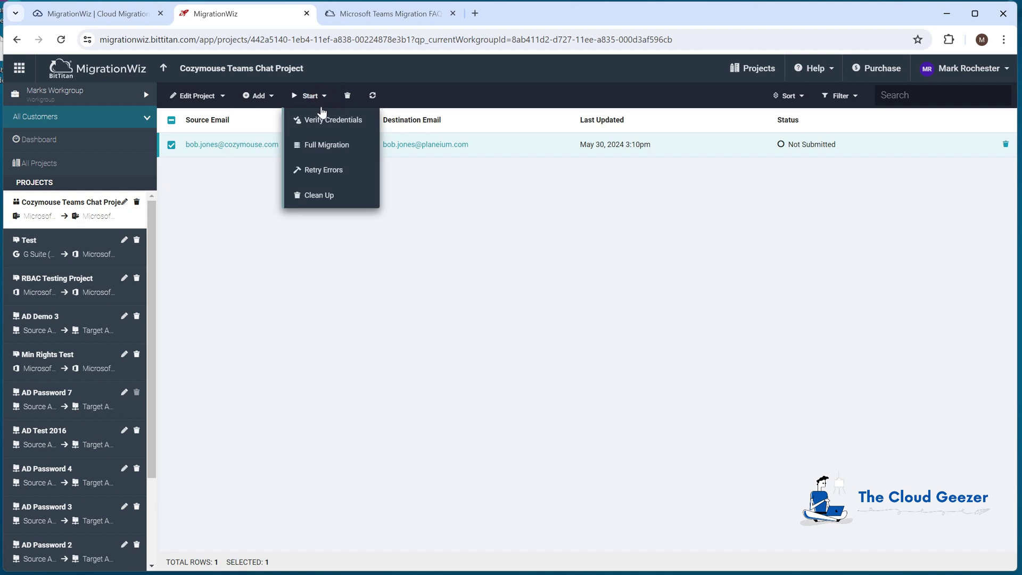
pyautogui.click(326, 122)
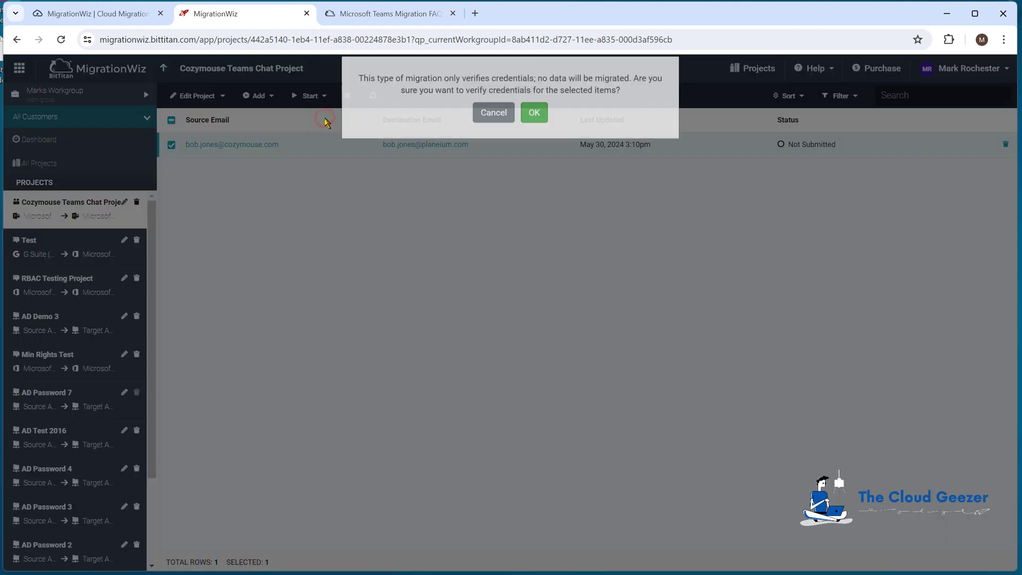
pyautogui.click(534, 130)
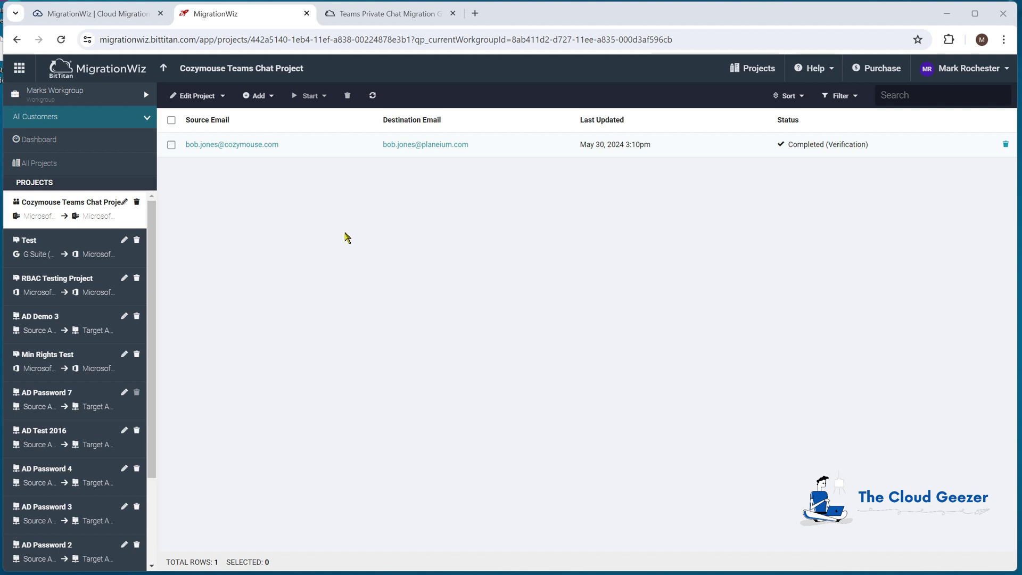
# Start a Full Migration of the verified item's private chats with selected users added to hydrated chats, and refresh the item list
pyautogui.click(171, 145)
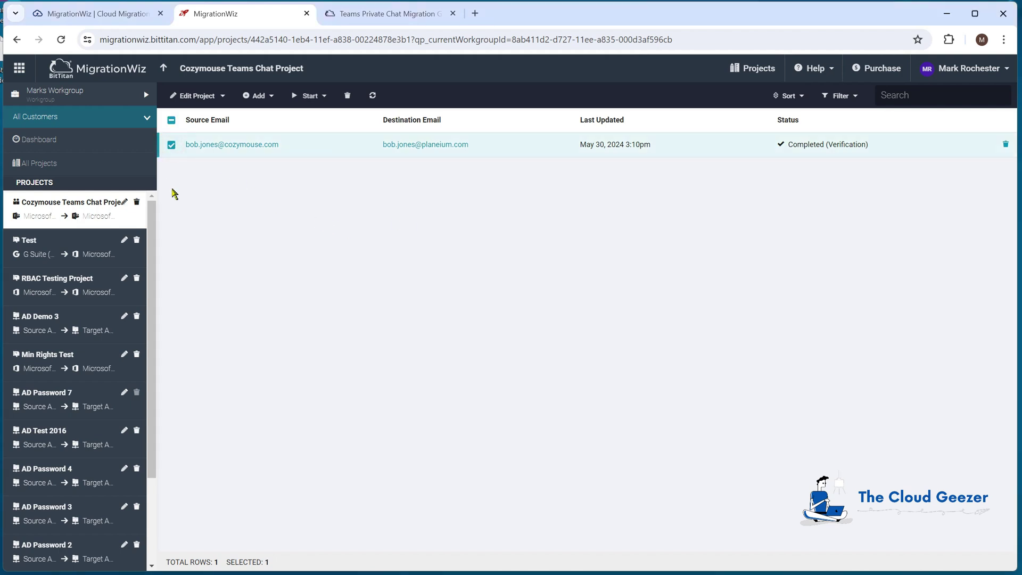
pyautogui.click(324, 99)
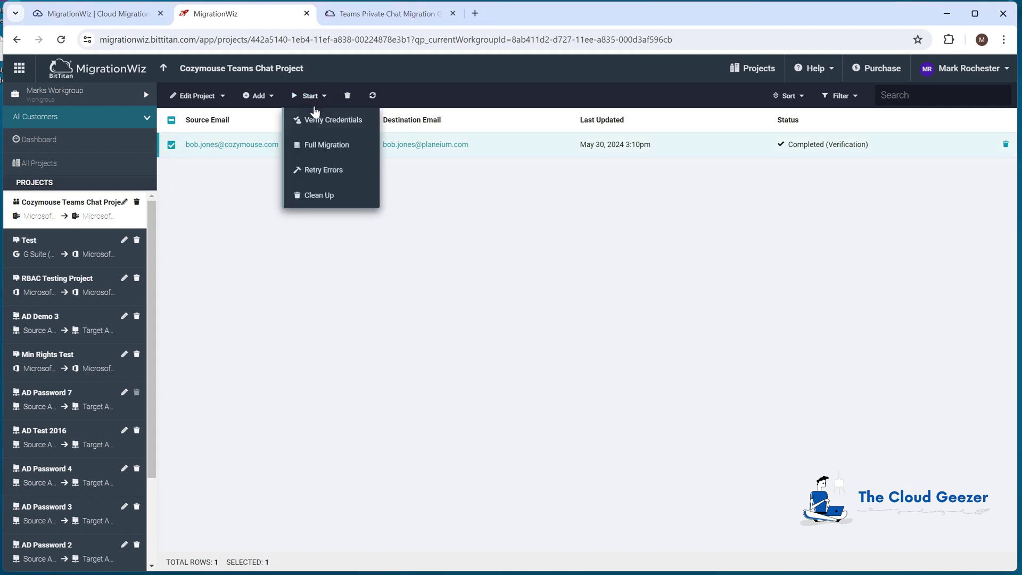
pyautogui.click(352, 150)
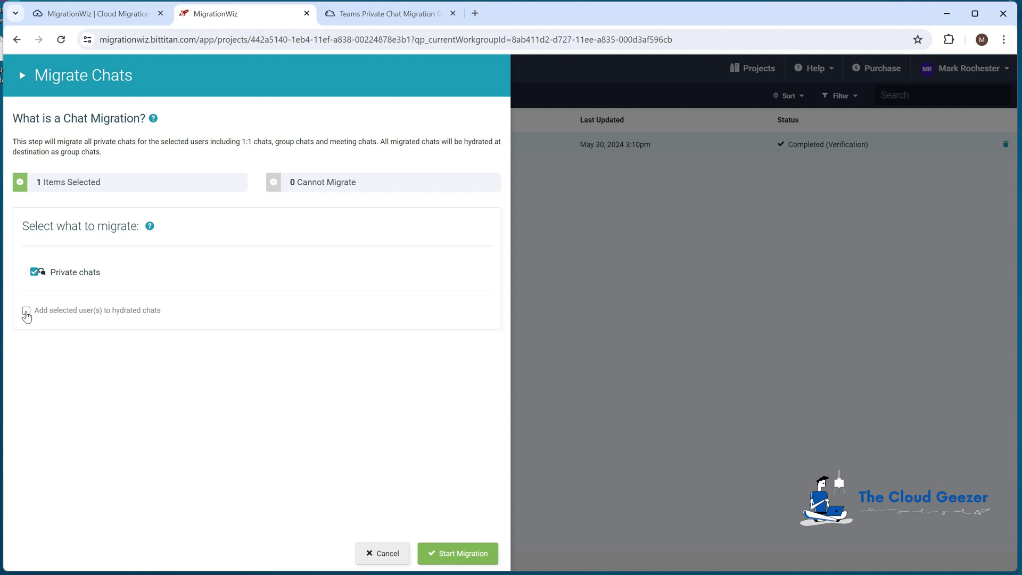
pyautogui.click(26, 312)
pyautogui.click(473, 557)
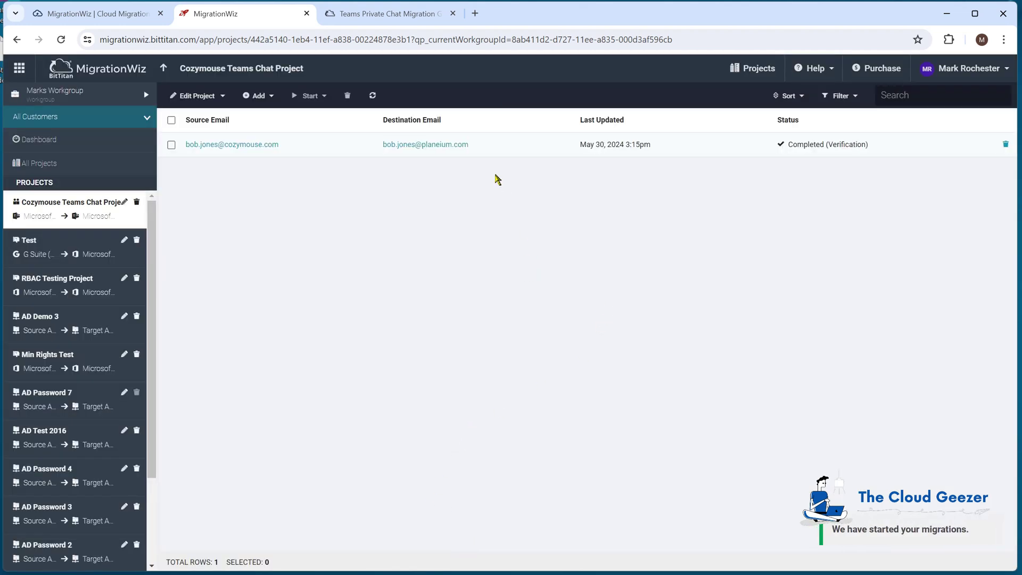
pyautogui.click(373, 96)
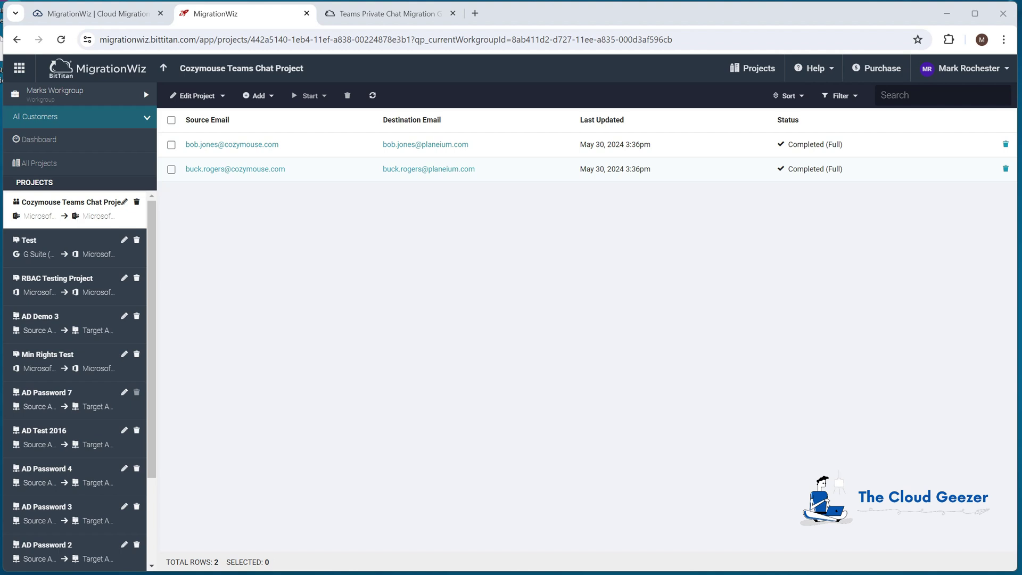
# Switch to the destination user's Teams and check the participants of the migrated chat reading "Please send those documents we spoke about when you are ready"
pyautogui.hotkey('alt', 'Tab')
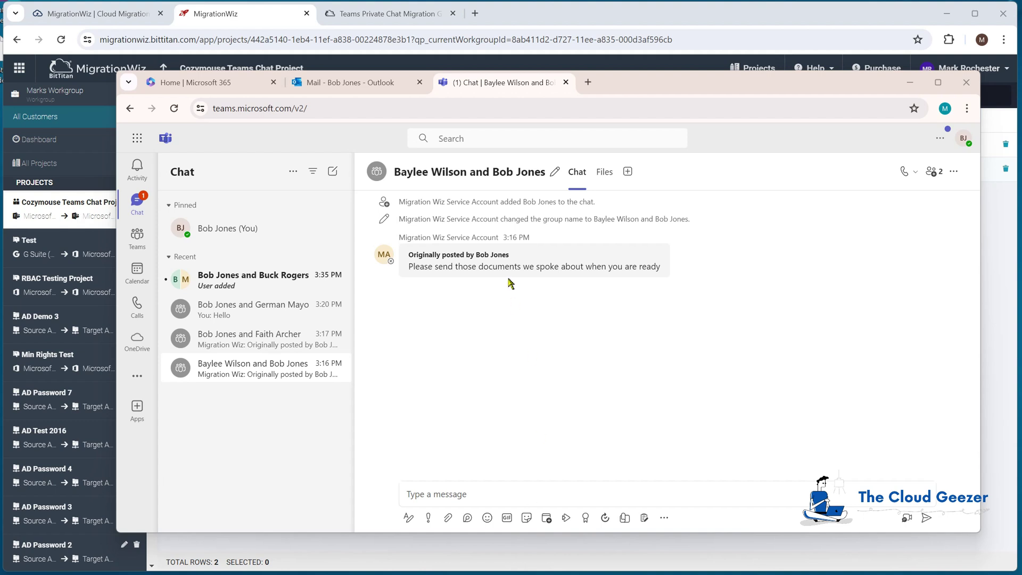
pyautogui.click(230, 371)
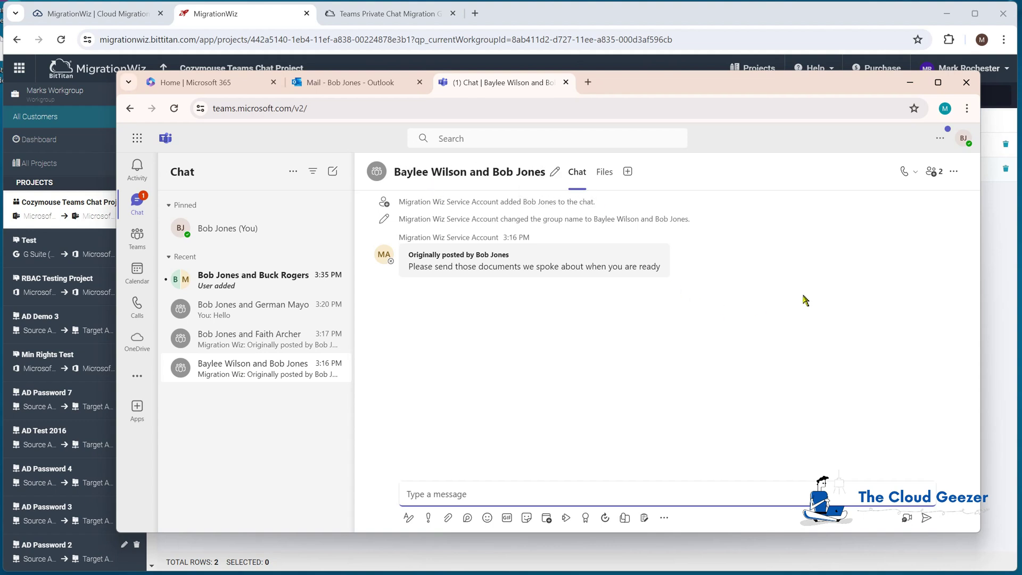
pyautogui.click(935, 172)
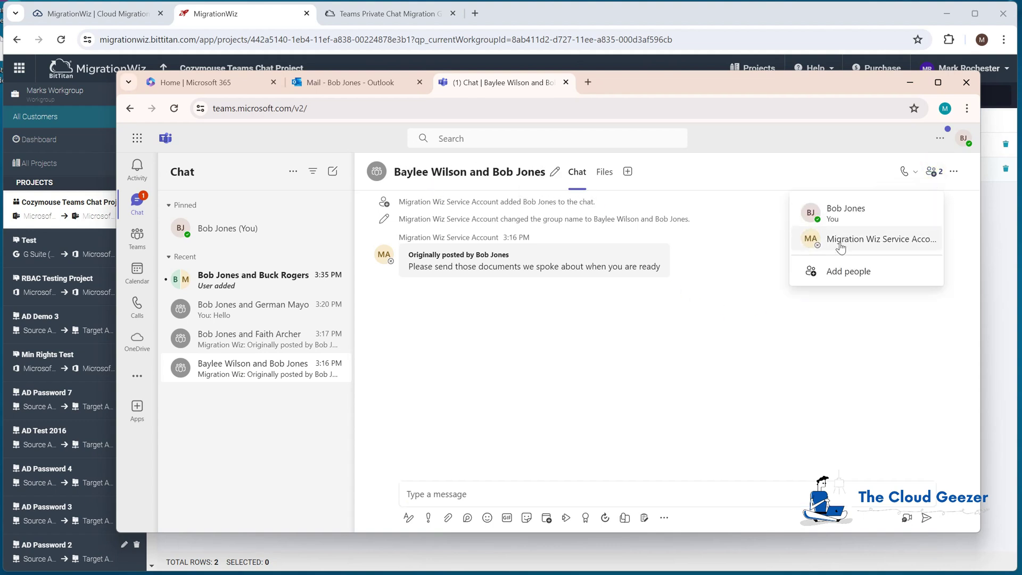
pyautogui.click(757, 214)
# Send the message "Hello" in the open migrated chat and check its participant list again
pyautogui.click(530, 490)
pyautogui.write('Hello')
pyautogui.press('Return')
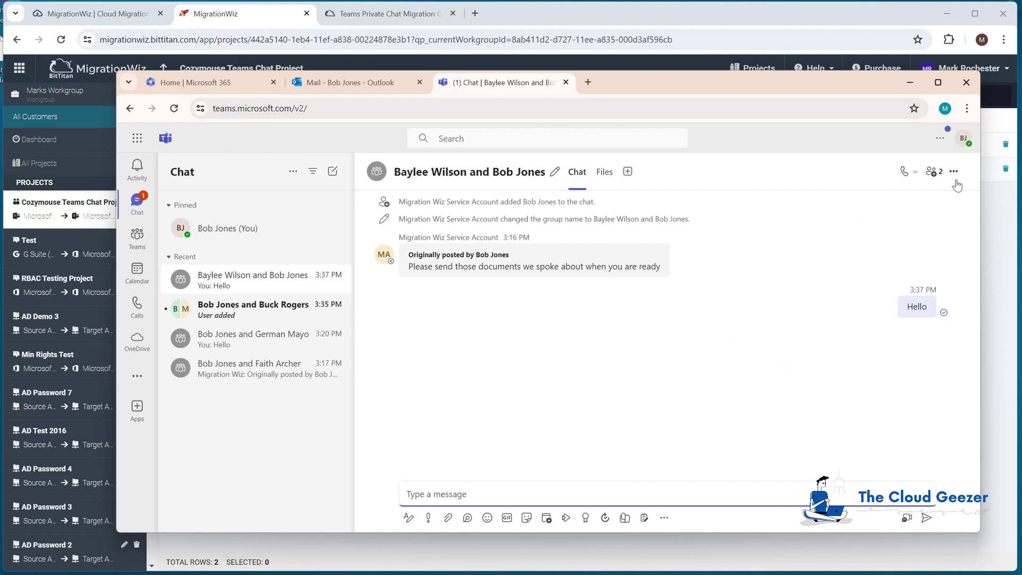
pyautogui.click(933, 173)
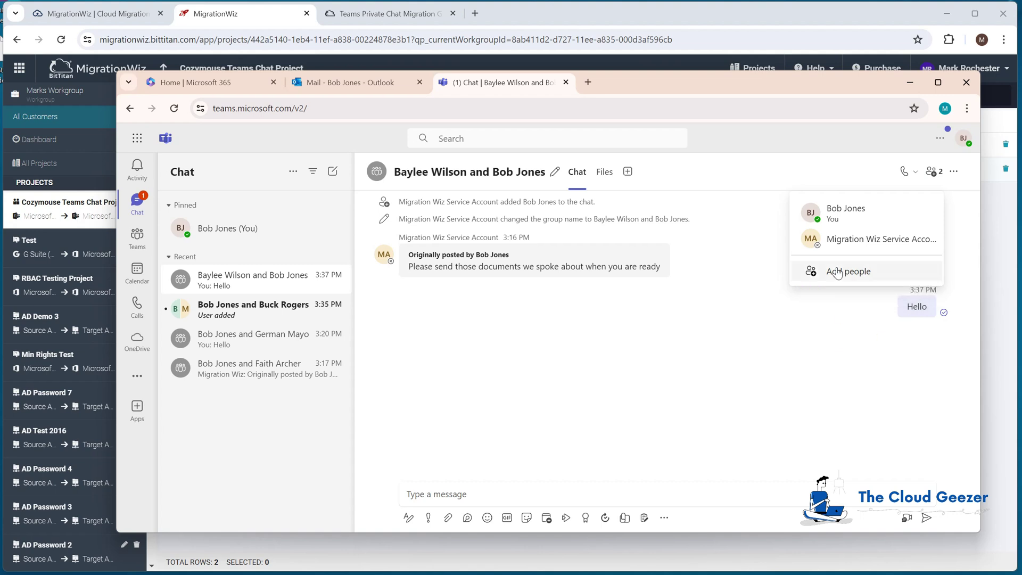
pyautogui.click(796, 325)
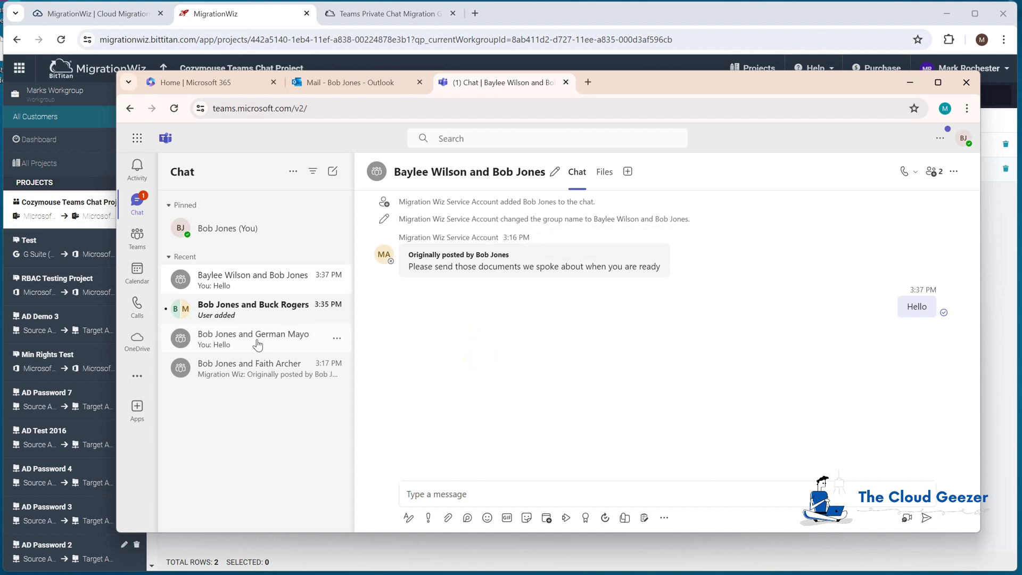
# Send the message "Hello" in the migrated chat reading "Just waiting on the client now, all good though."
pyautogui.click(252, 314)
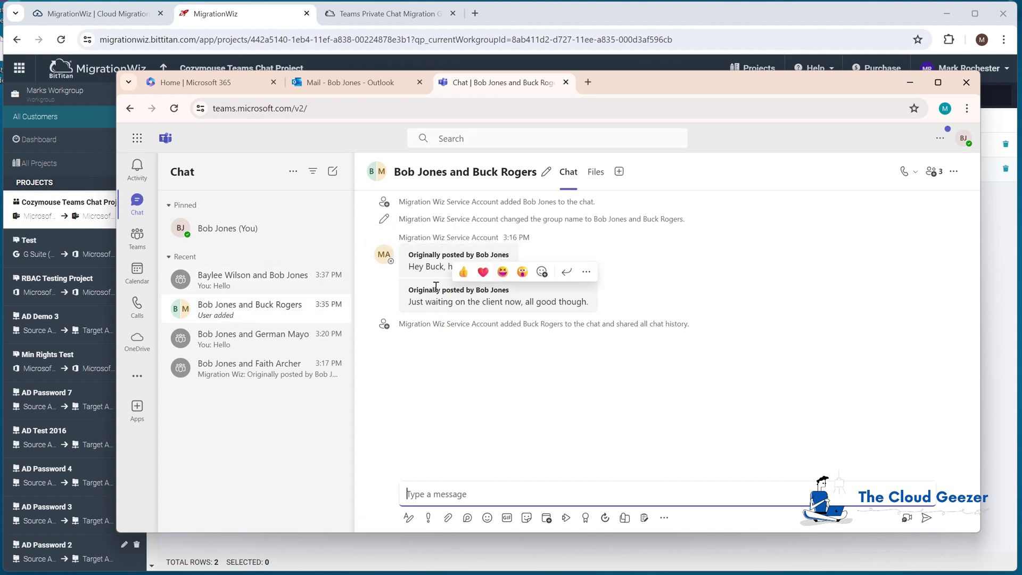
pyautogui.click(516, 491)
pyautogui.write('Hello')
pyautogui.press('Return')
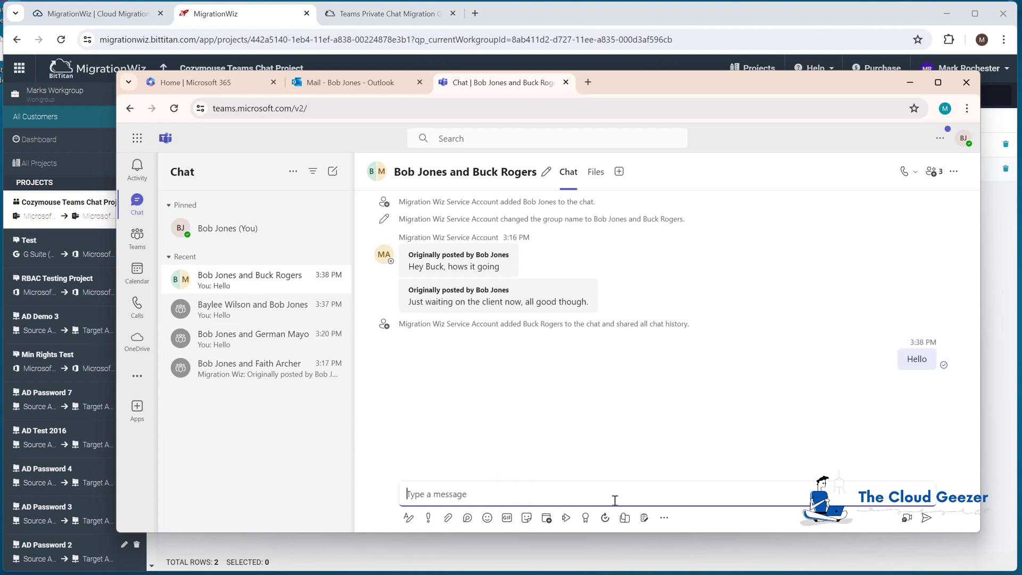
# Remove the Migration Wiz Service Account from the open migrated group chat
pyautogui.click(936, 172)
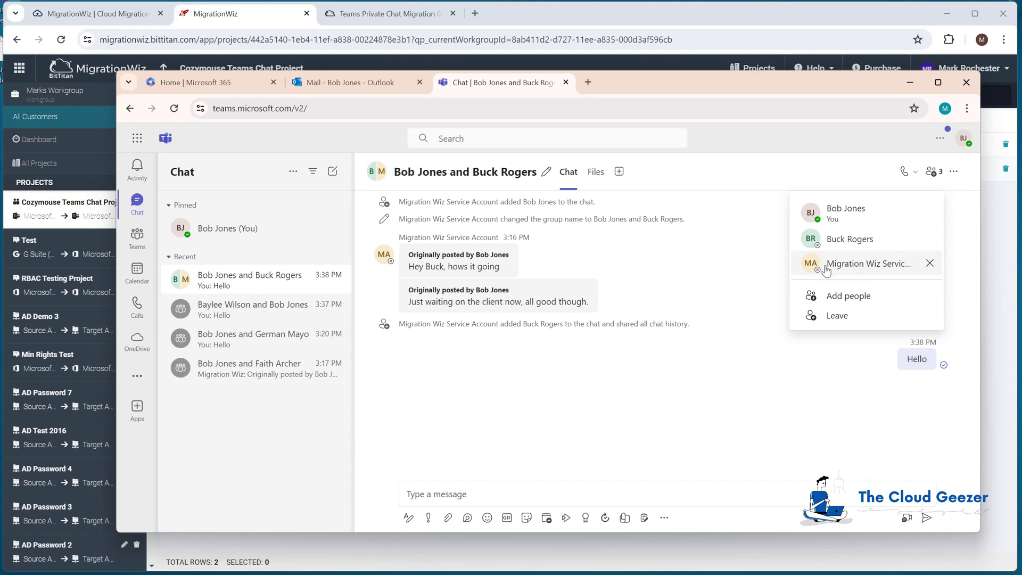
pyautogui.click(929, 263)
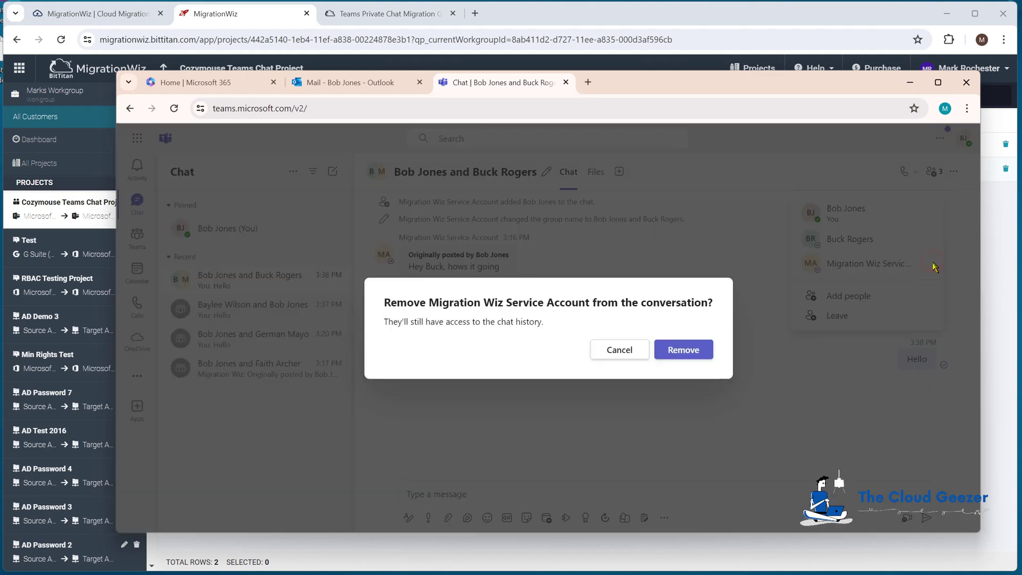
pyautogui.click(695, 349)
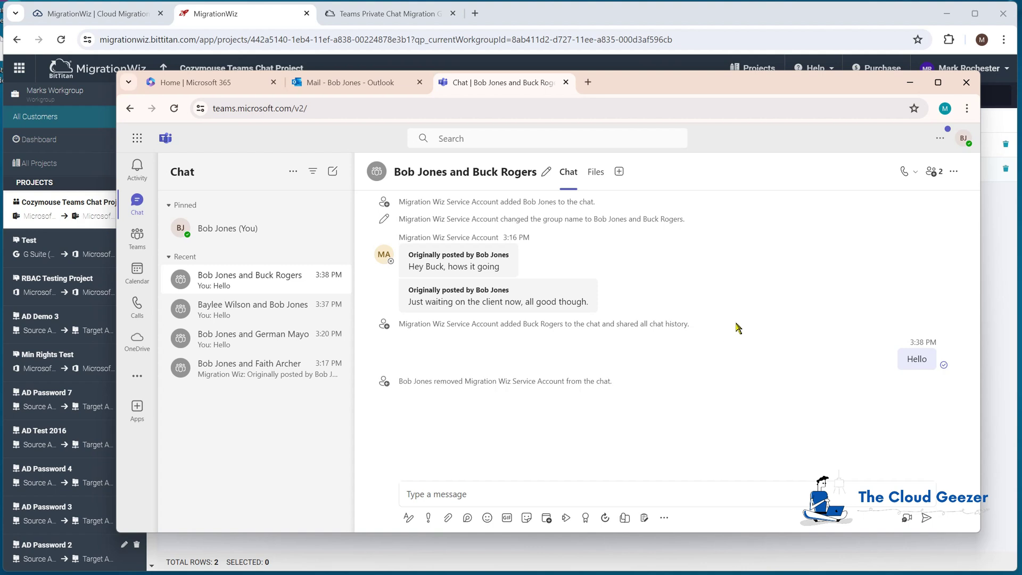
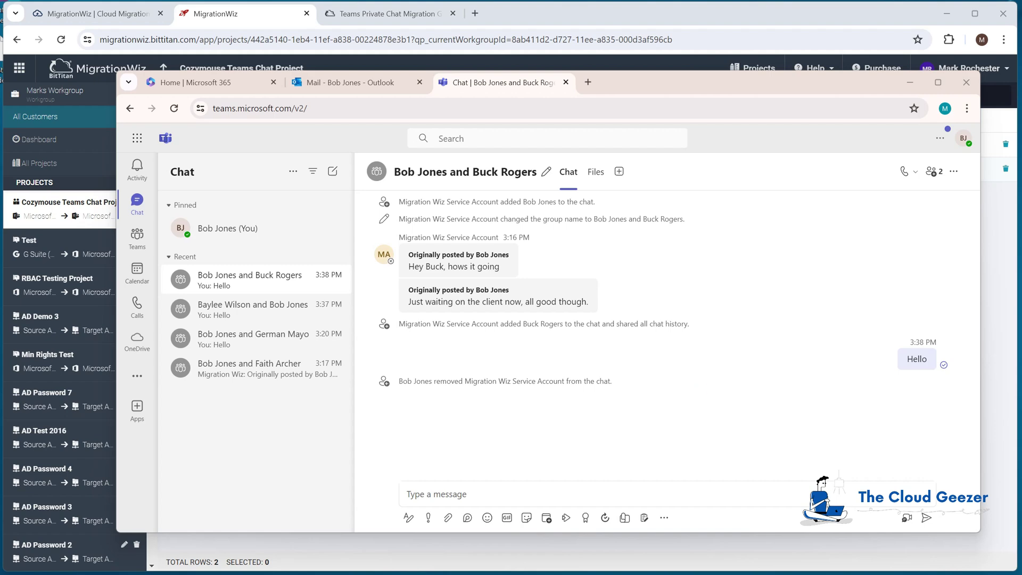
# Review the Not Migrated and Migrated item lists in BitTitan's Teams Private Chat Migration Guide, then return to the MigrationWiz project
pyautogui.click(374, 16)
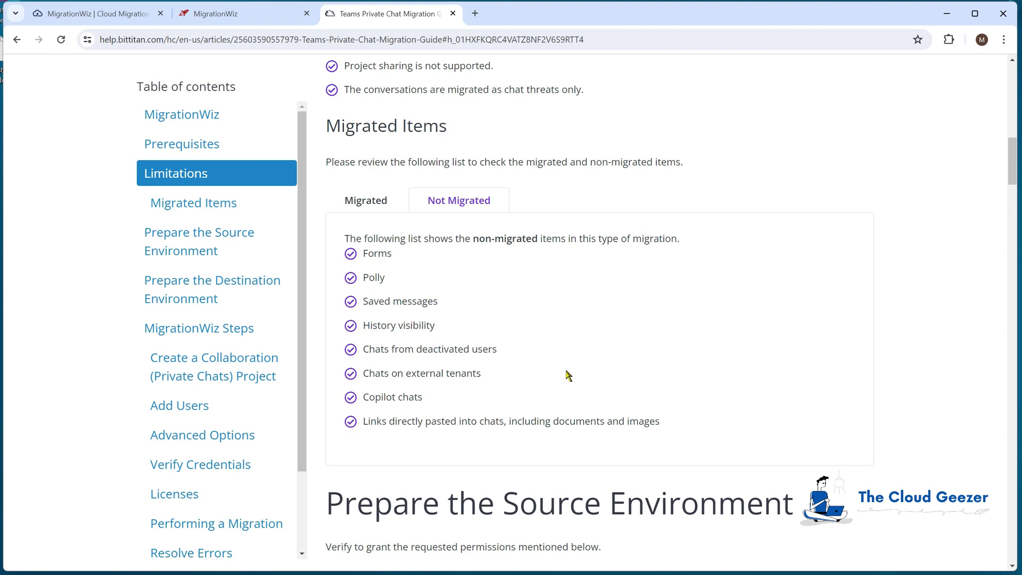
pyautogui.click(366, 203)
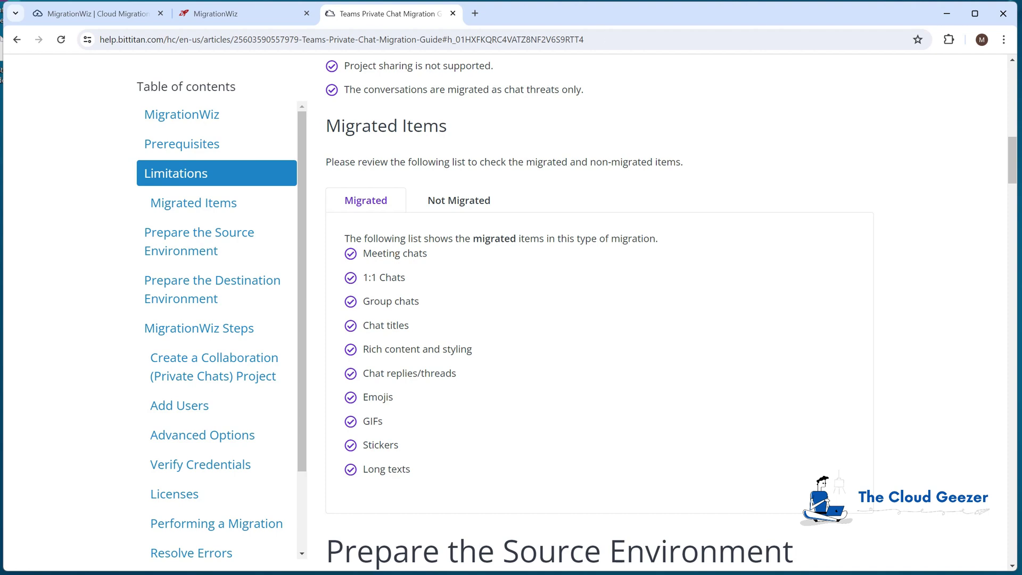
pyautogui.hotkey('ctrl', 'shift', 'Tab')
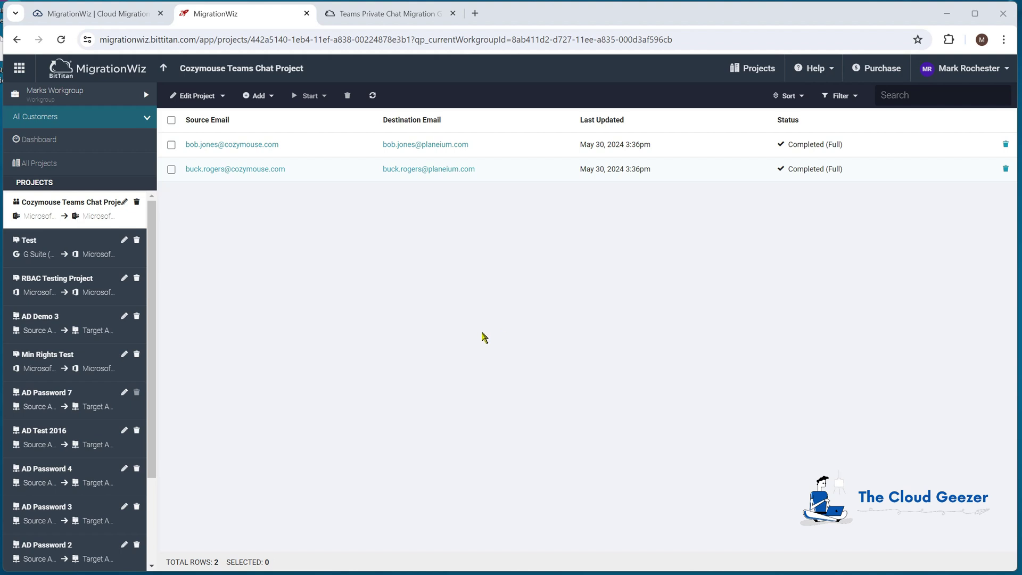